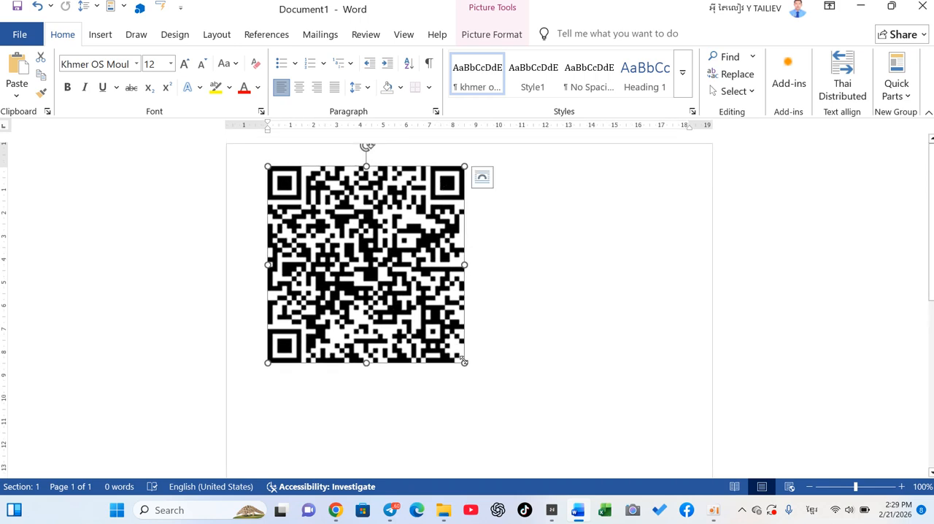
Shrink the QR code picture proportionally to about 6.8 cm wide.
left_click_drag(464, 362, 426, 321)
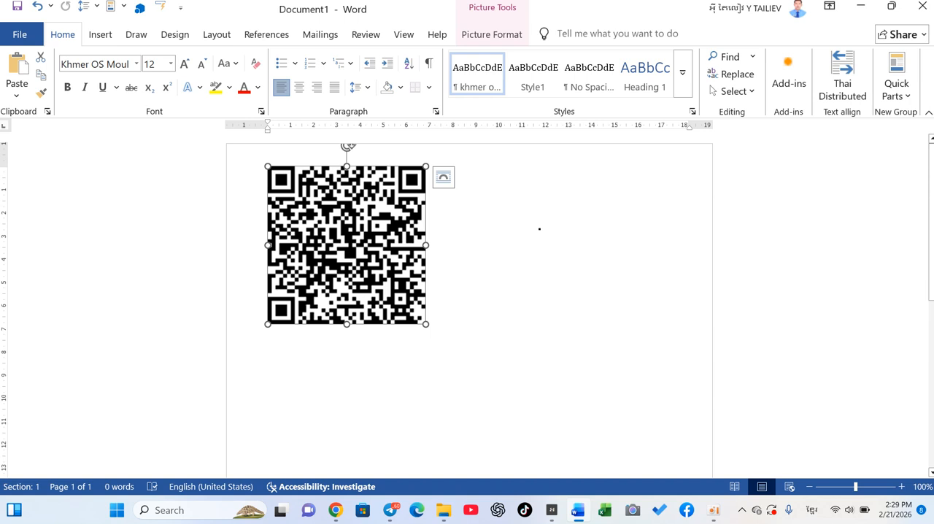
Search the Office add-ins for "qr" and look through the QR code generators offered.
left_click(789, 75)
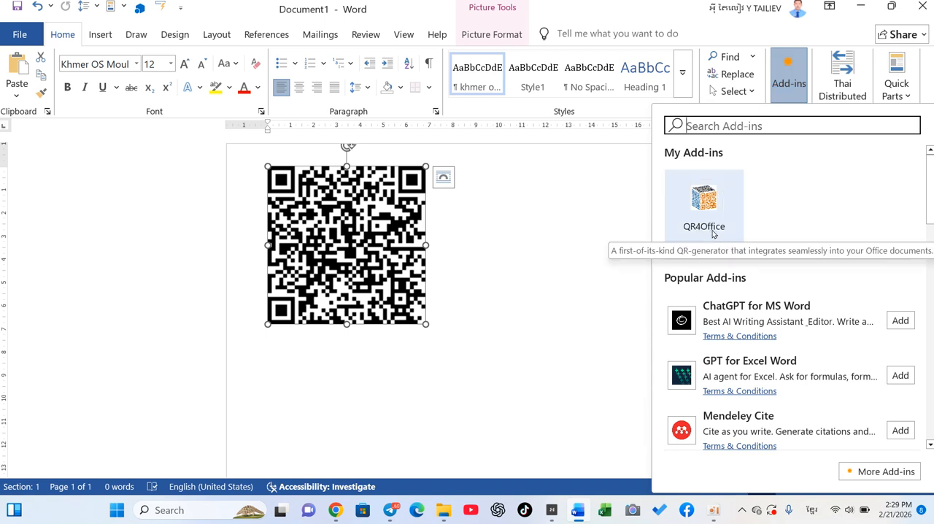
left_click(699, 127)
type("ឆរ")
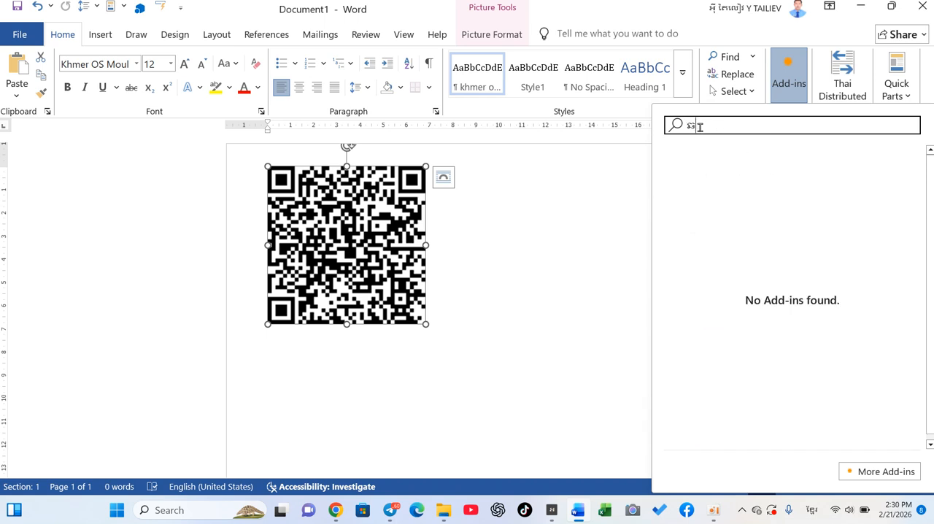
key("BackSpace")
key("BackSpace")
key("super+space")
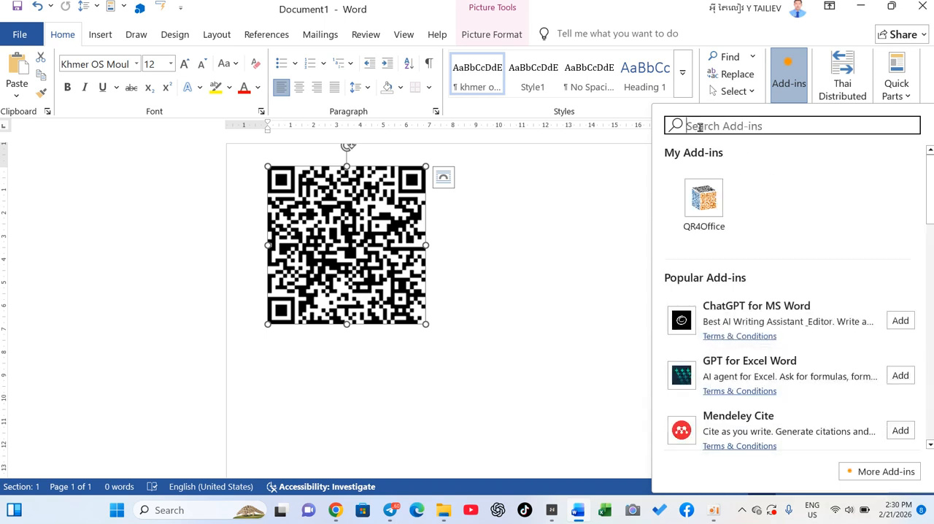
type("qr")
scroll(787, 304, "down", 1)
scroll(787, 303, "down", 6)
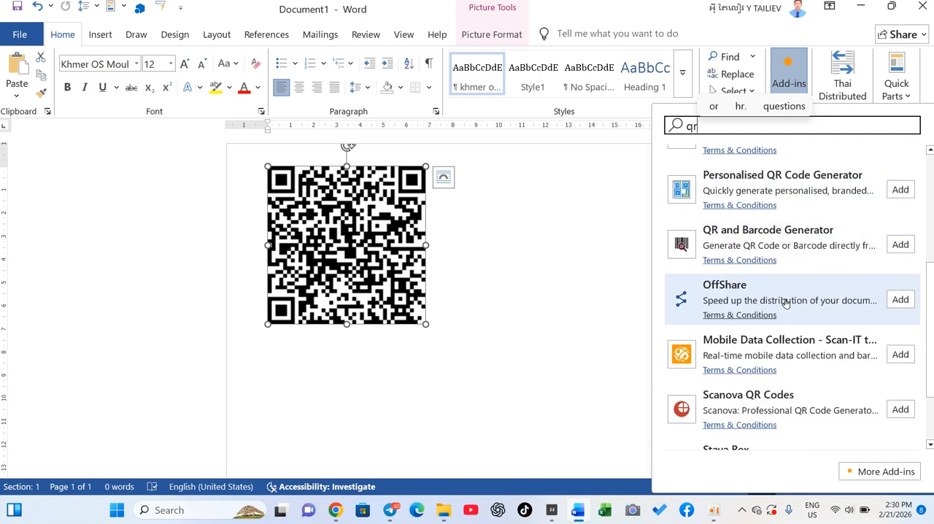
scroll(786, 304, "up", 1)
scroll(795, 306, "down", 2)
scroll(799, 281, "up", 3)
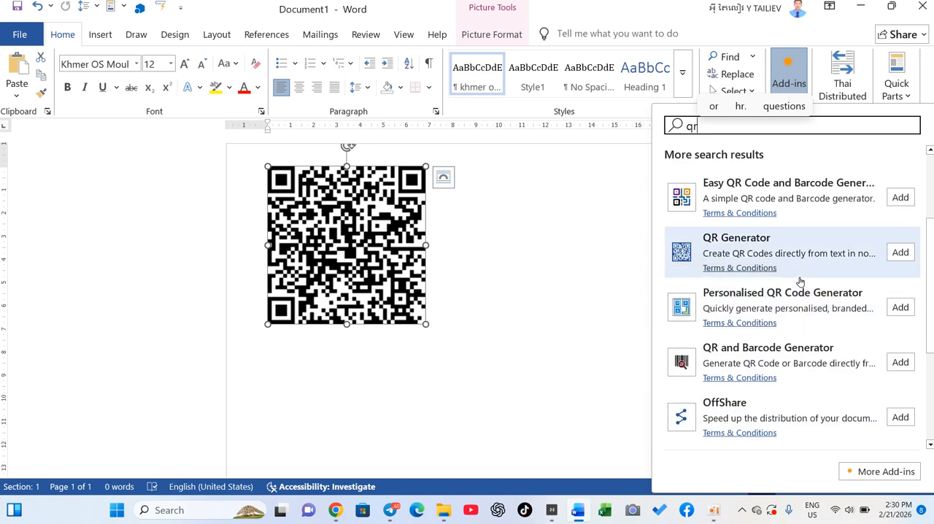
scroll(799, 281, "up", 2)
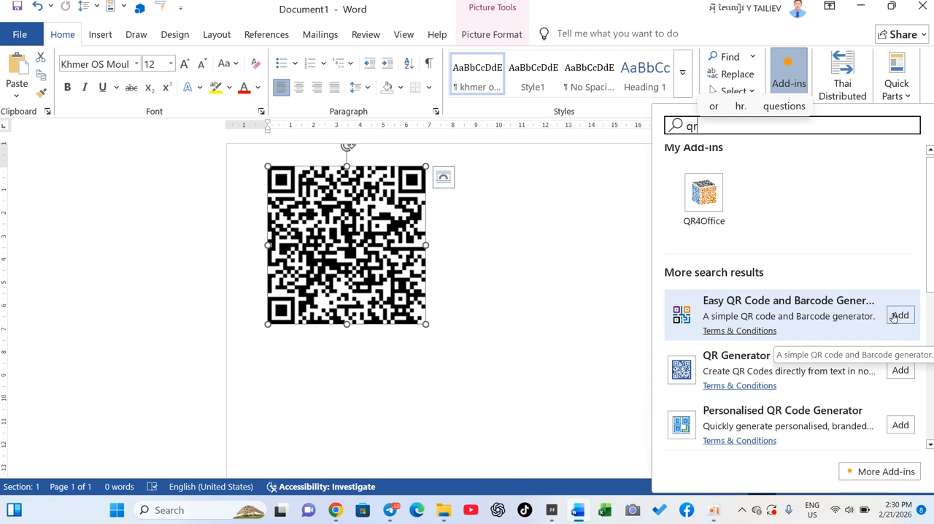
scroll(777, 394, "down", 2)
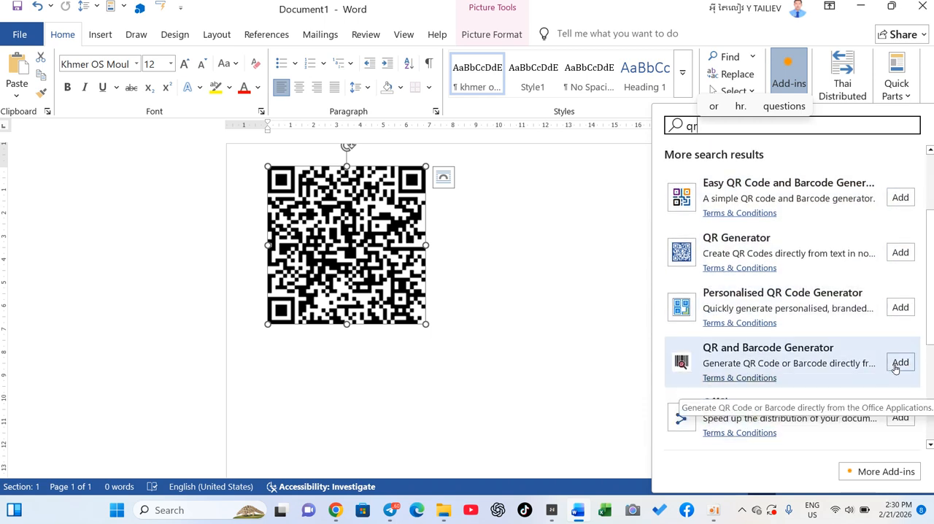
scroll(821, 296, "up", 2)
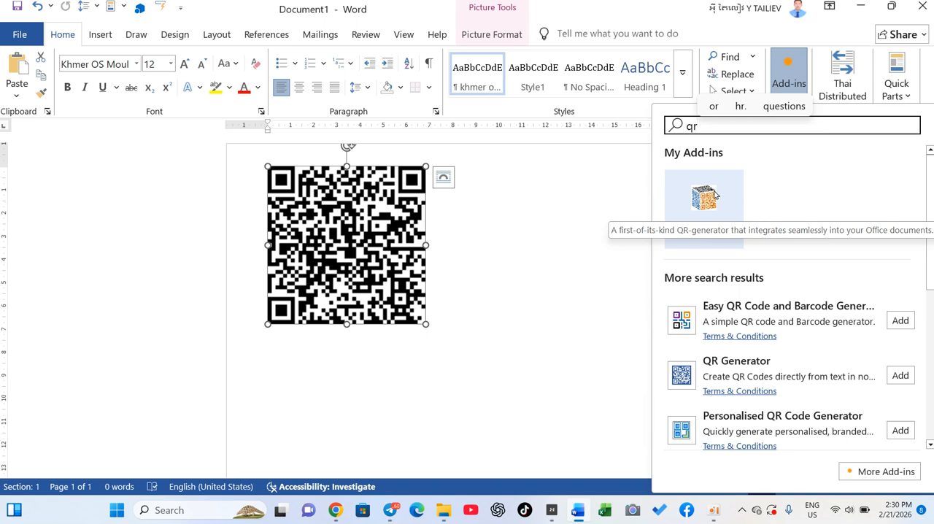
left_click(549, 232)
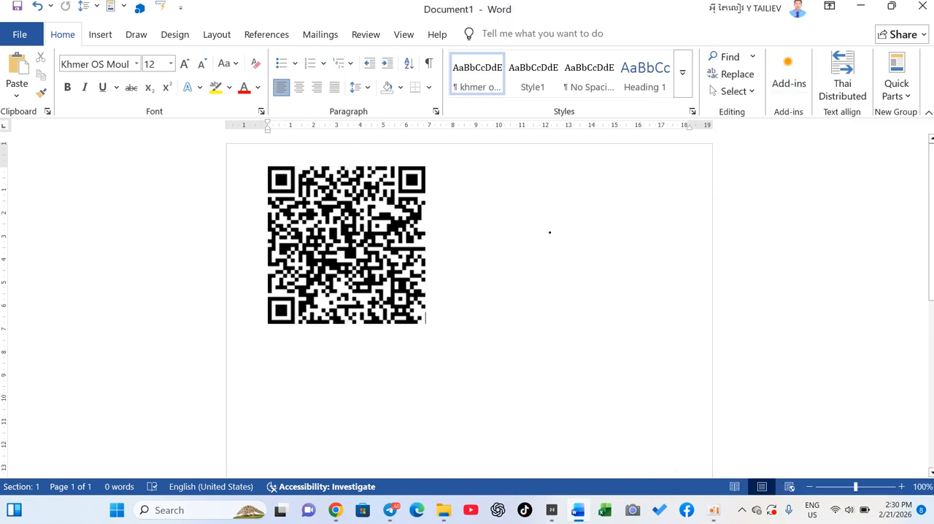
Open the QR4Office add-in and delete the existing QR code picture from the page.
left_click(791, 83)
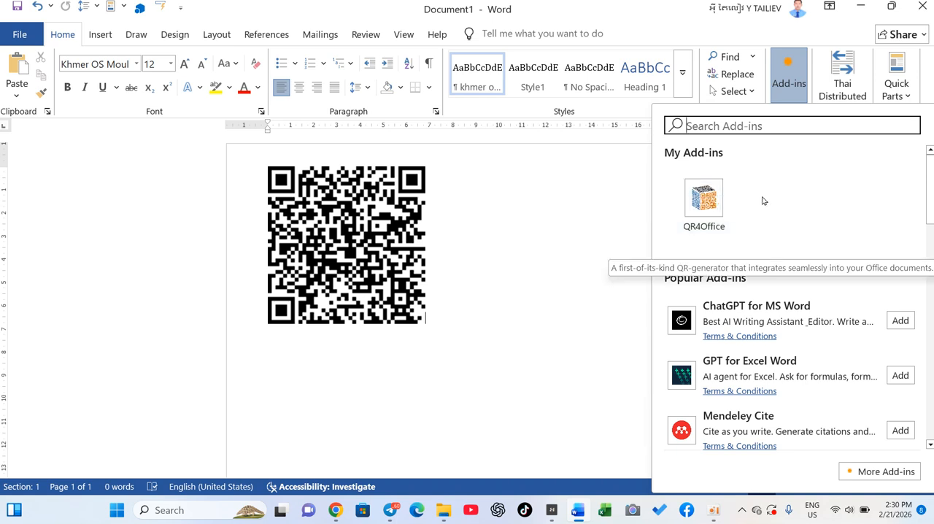
left_click(702, 198)
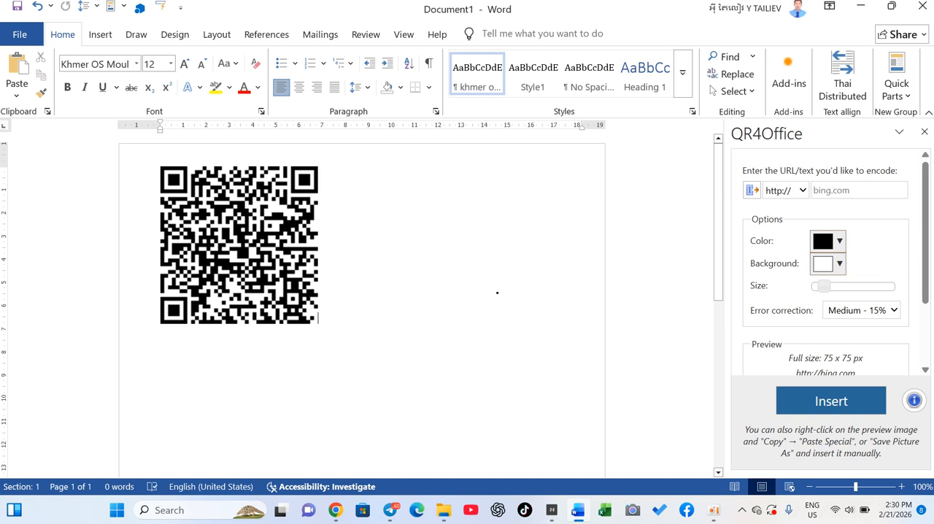
left_click(289, 287)
key("Delete")
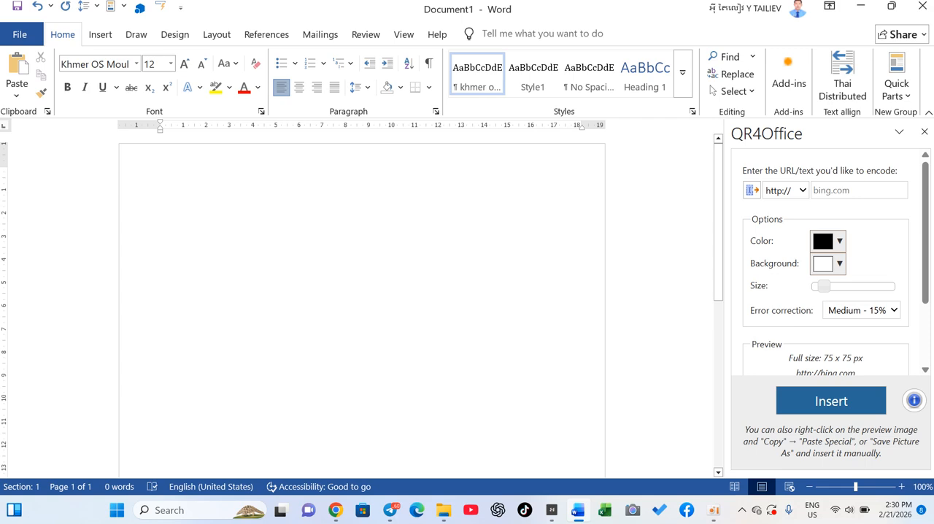
Switch to the Google Drive window in Chrome and look through the files in My Drive.
mouse_move(341, 518)
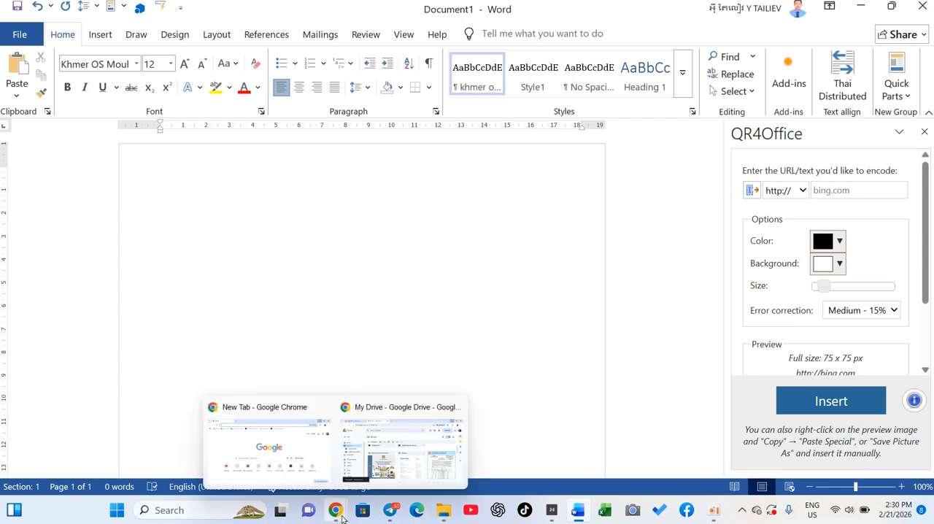
left_click(389, 468)
scroll(536, 314, "down", 5)
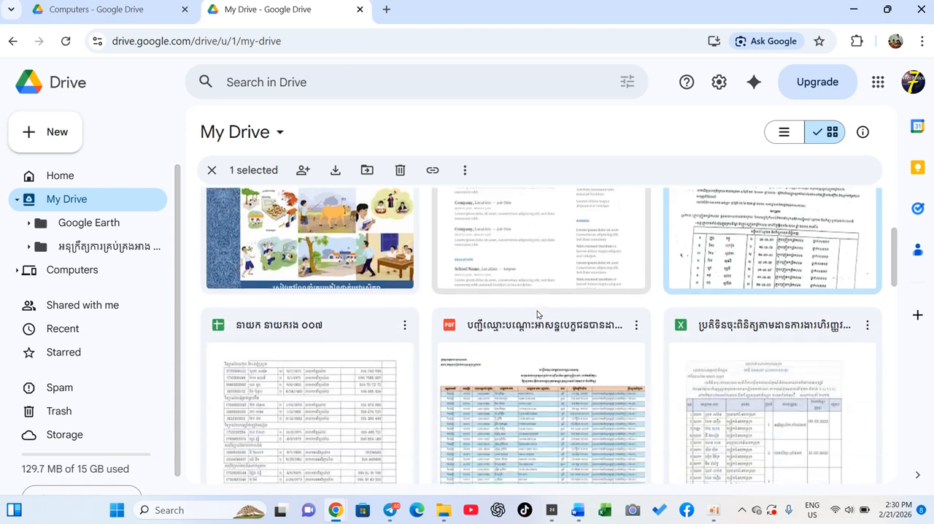
scroll(538, 314, "up", 1)
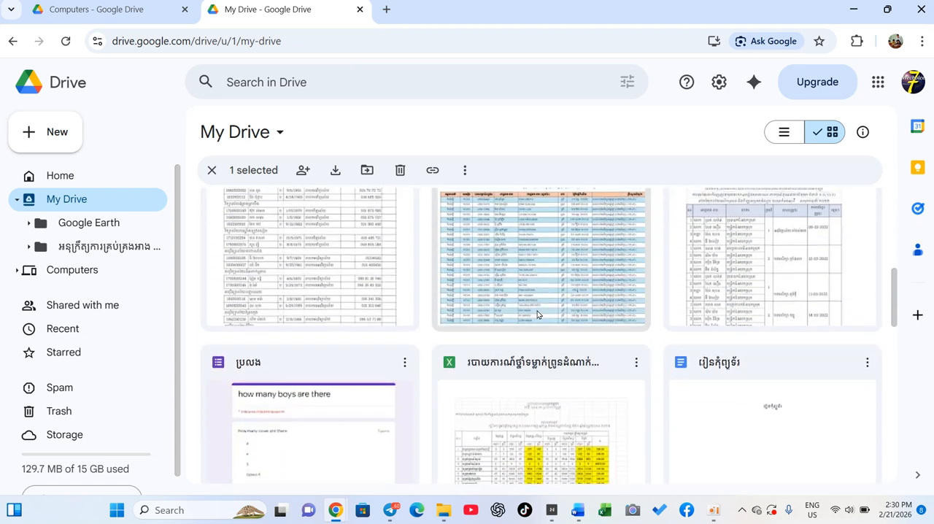
scroll(537, 314, "up", 3)
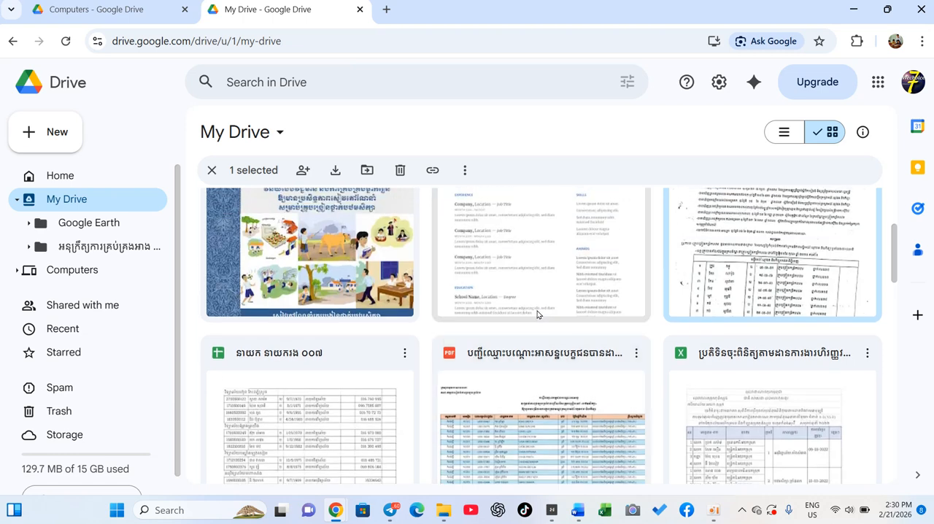
scroll(537, 313, "up", 3)
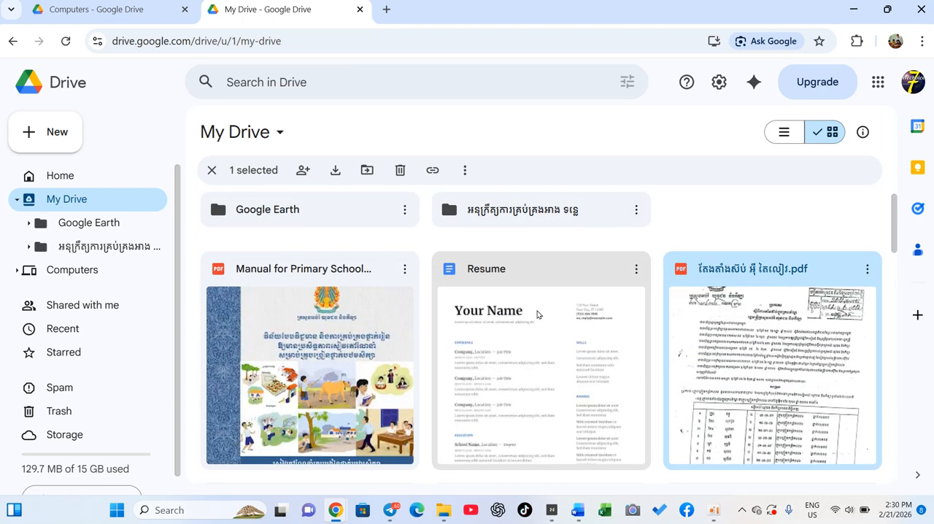
scroll(537, 313, "up", 1)
scroll(537, 314, "down", 6)
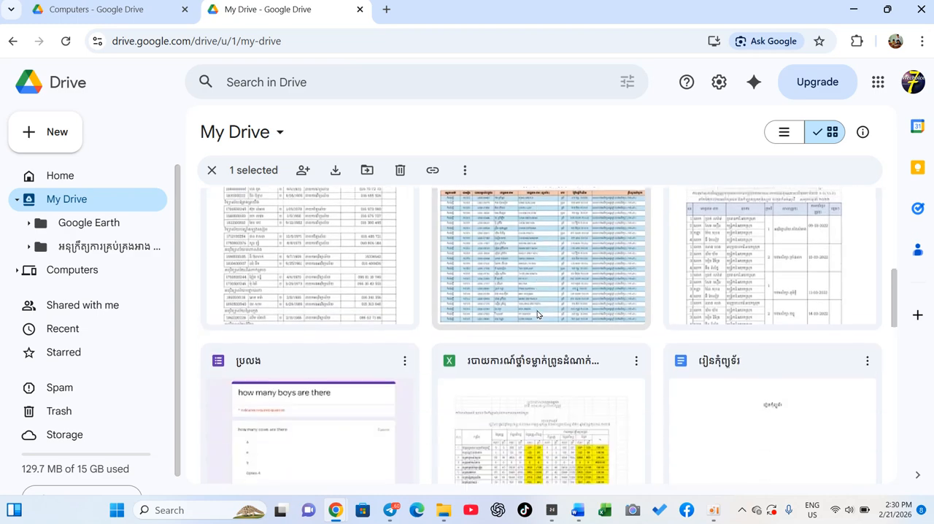
scroll(537, 314, "down", 6)
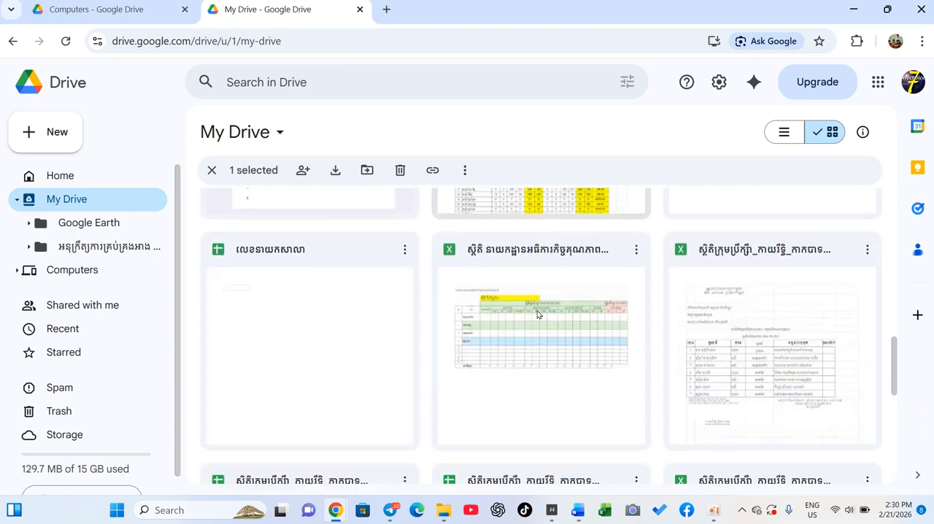
scroll(537, 314, "down", 3)
scroll(537, 314, "up", 10)
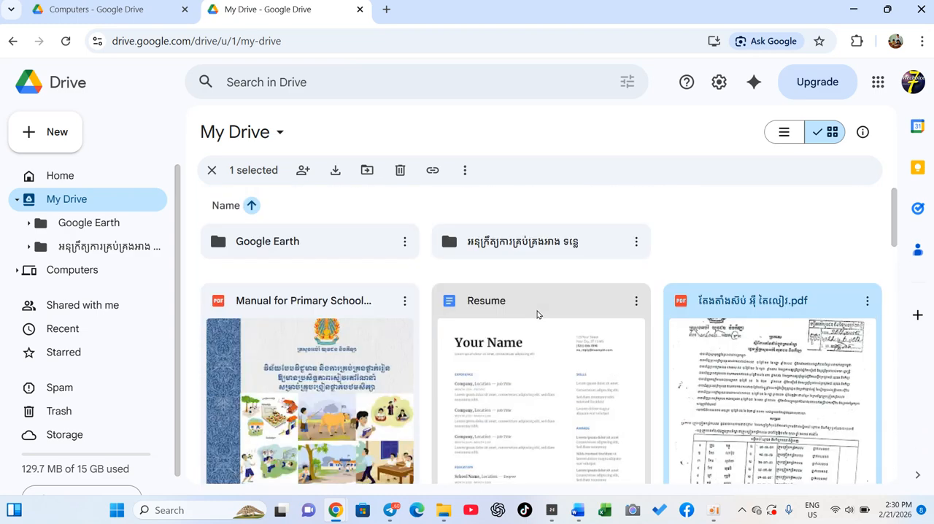
scroll(675, 385, "down", 1)
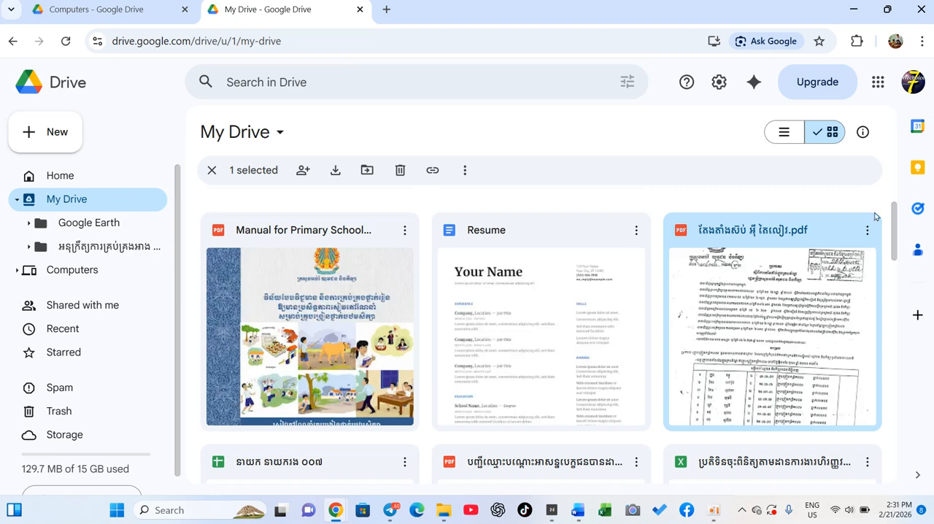
Preview the scanned PDF beside the Resume file, look through its pages, and close the preview.
double_click(791, 303)
scroll(577, 312, "down", 10)
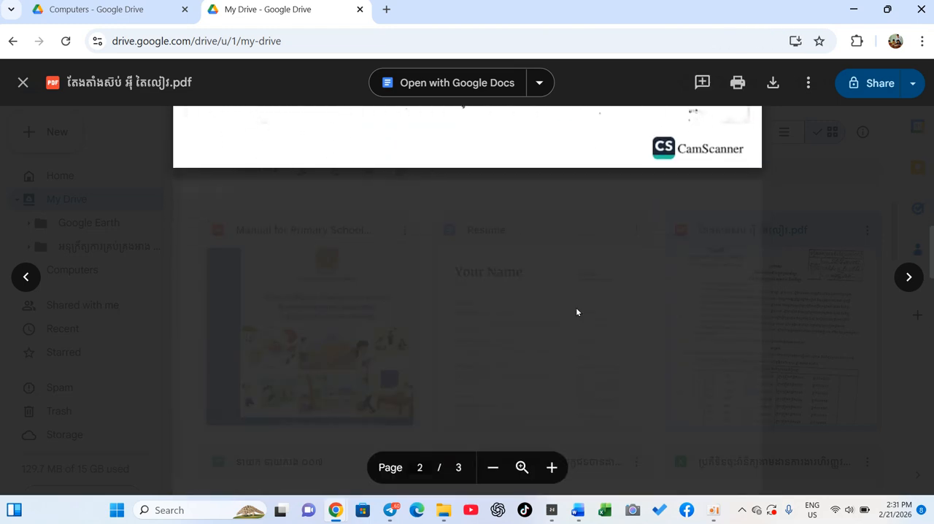
scroll(549, 235, "up", 5)
scroll(549, 235, "up", 5)
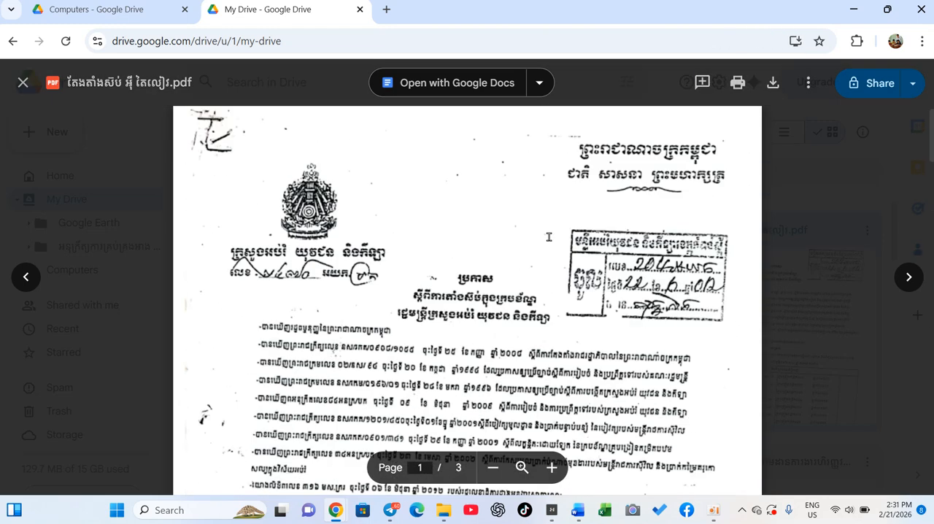
scroll(549, 236, "down", 1)
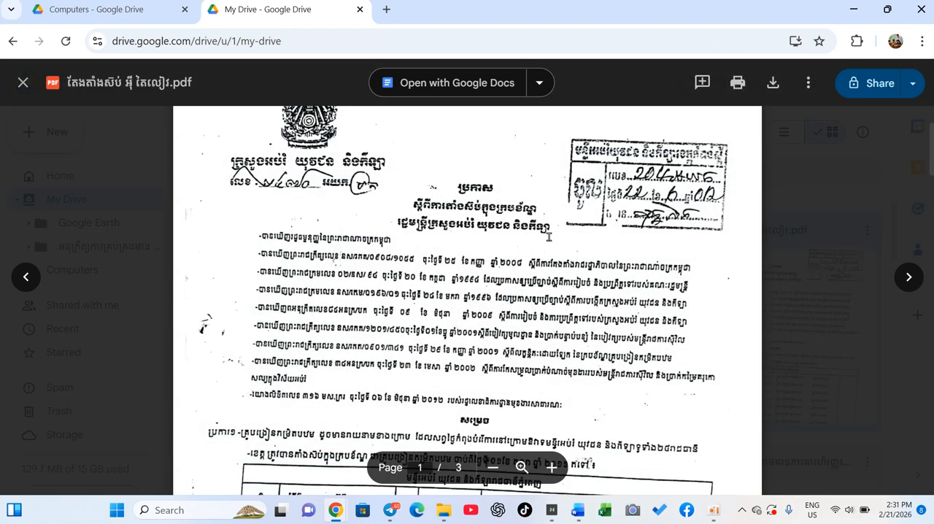
left_click(22, 83)
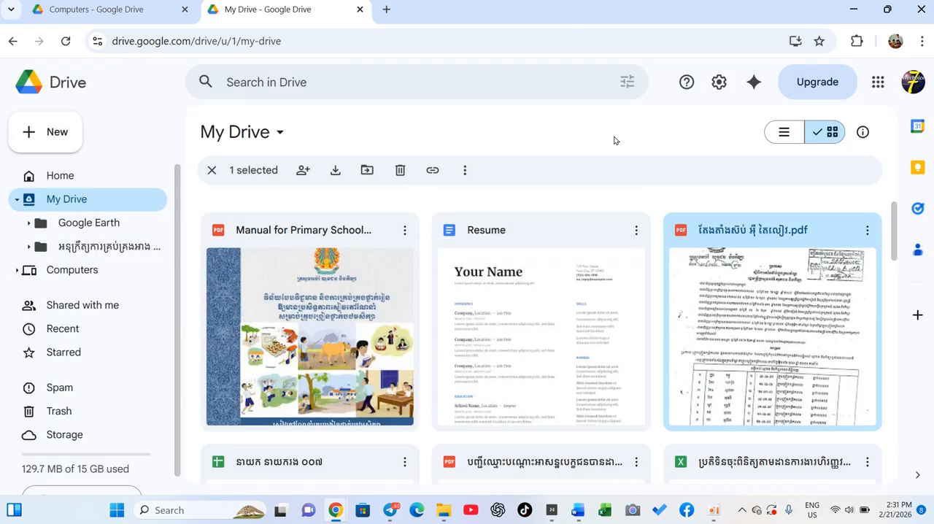
Copy the sharing link of the scanned PDF beside the Resume file.
left_click(868, 234)
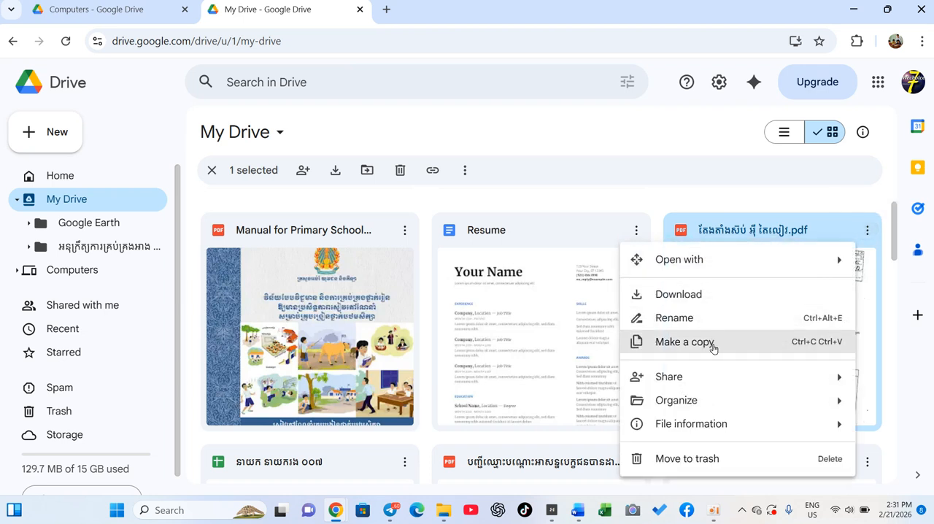
mouse_move(712, 381)
left_click(502, 413)
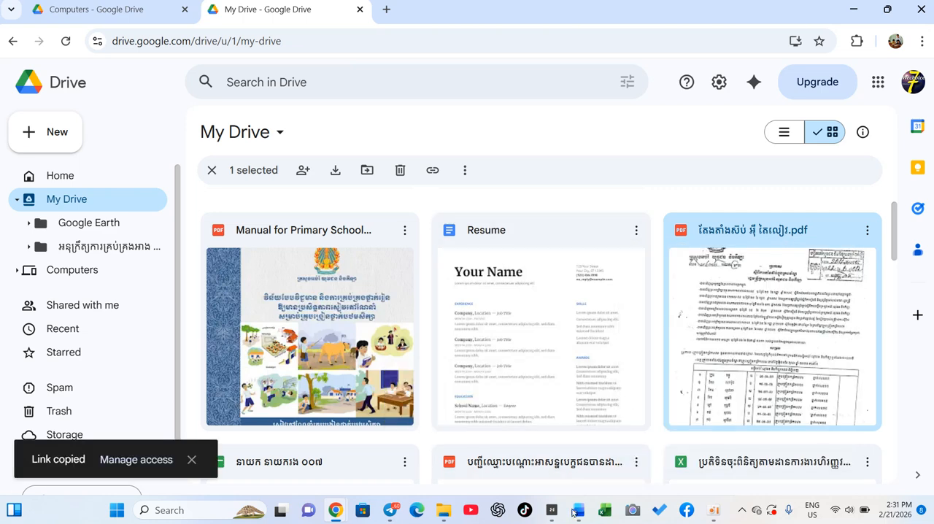
Switch back to Word and paste the copied Drive link as the URL for QR4Office to encode.
left_click(577, 519)
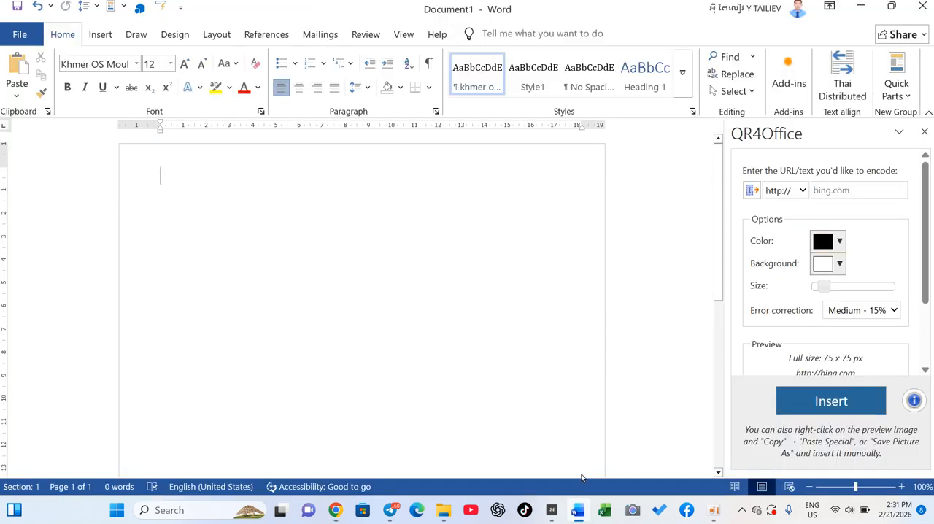
left_click(835, 190)
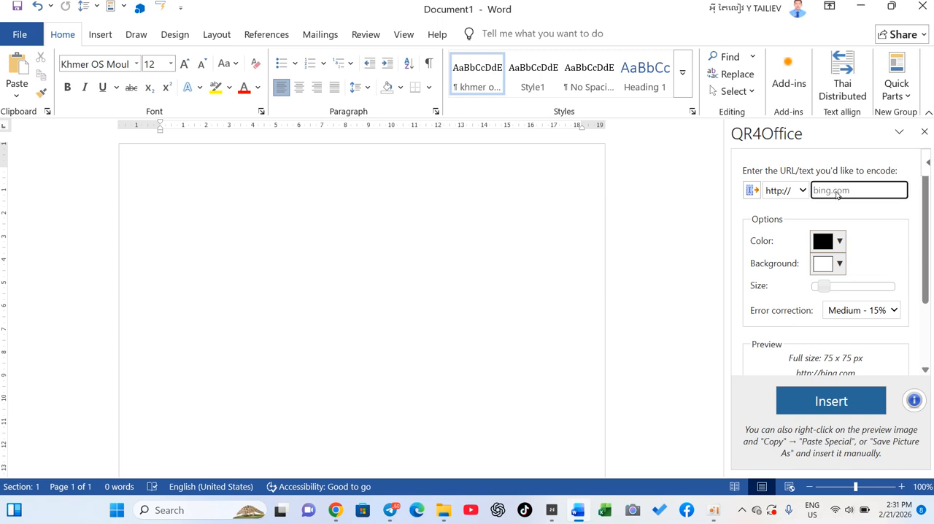
key("ctrl+v")
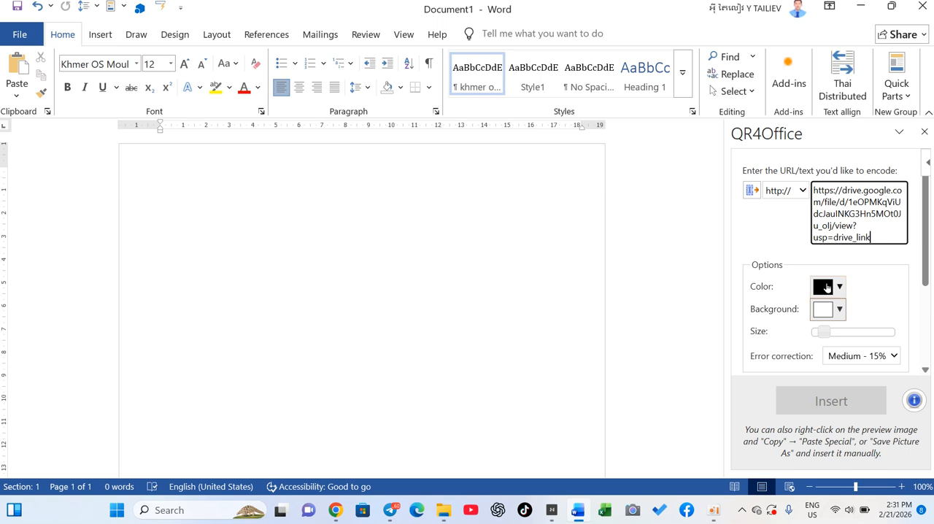
Set the QR code's color to yellow and its background to red.
left_click(840, 288)
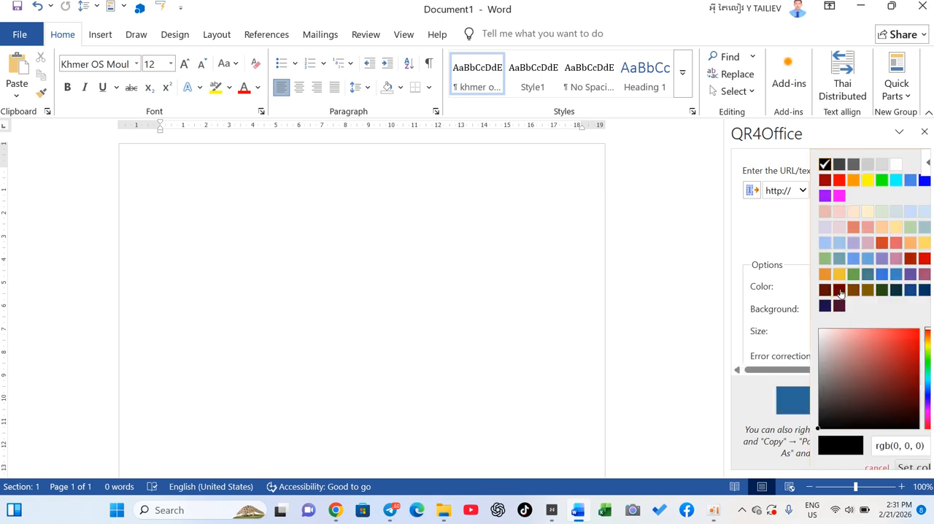
left_click(867, 181)
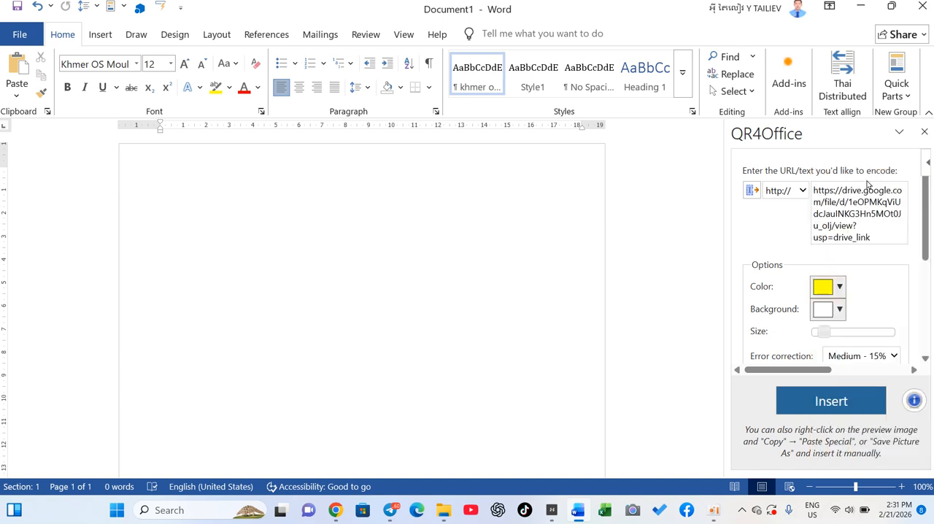
left_click(839, 310)
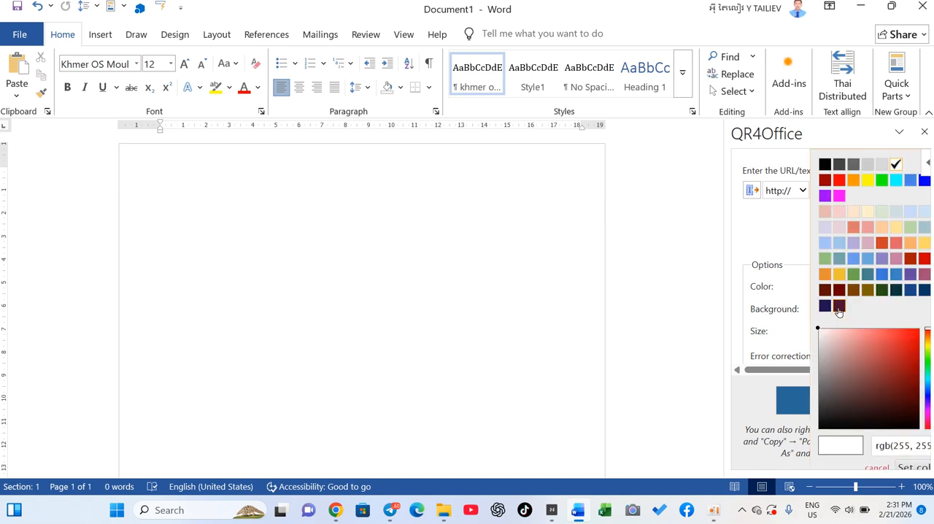
left_click(841, 183)
scroll(698, 380, "down", 2)
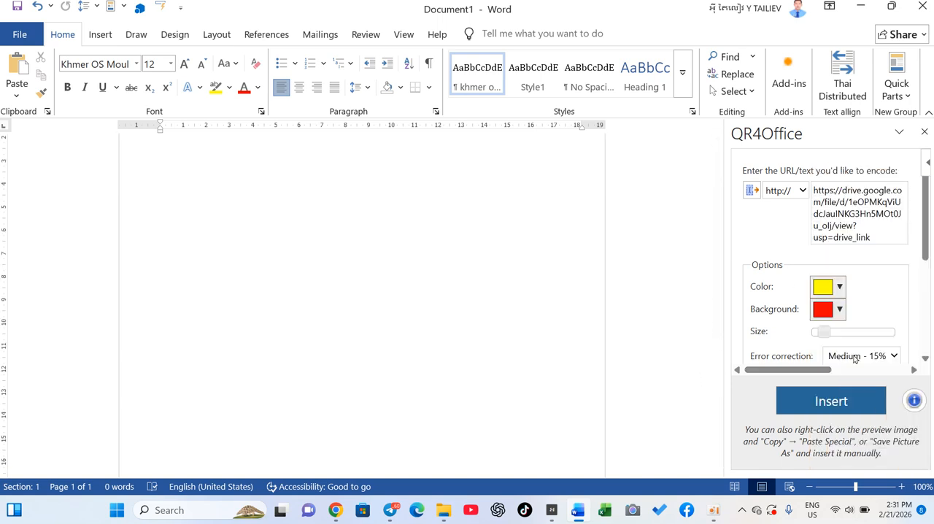
Increase the QR code's size slightly in QR4Office and insert the code into the document.
left_click(831, 334)
scroll(737, 363, "down", 2)
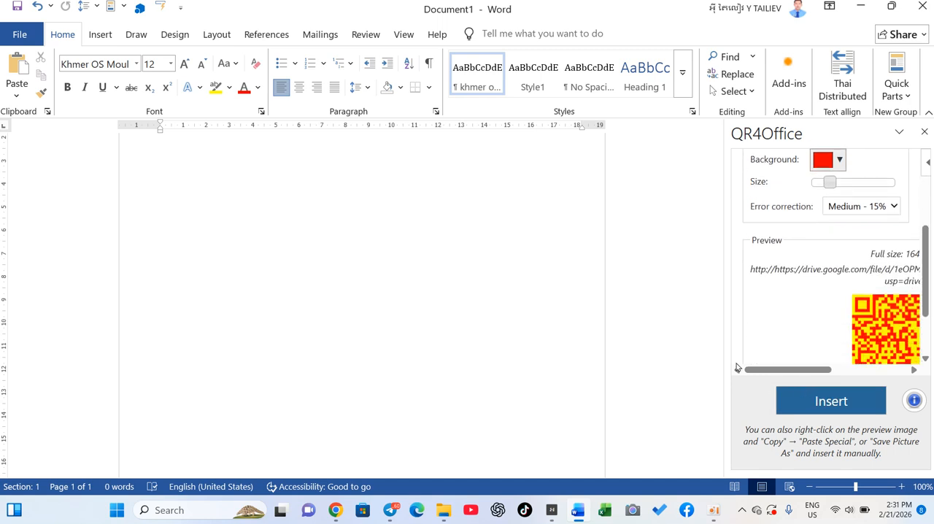
left_click(834, 406)
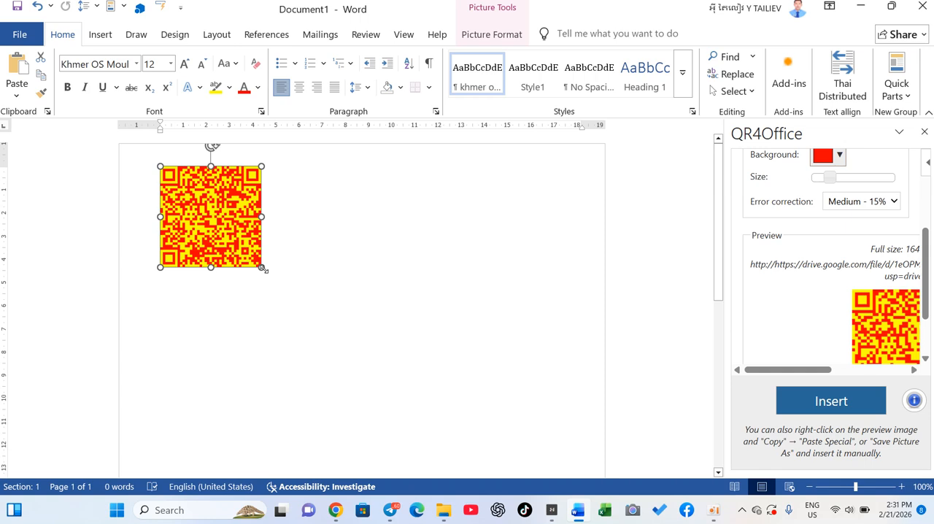
Enlarge the inserted QR code proportionally to about 8.6 cm wide.
left_click_drag(261, 267, 360, 365)
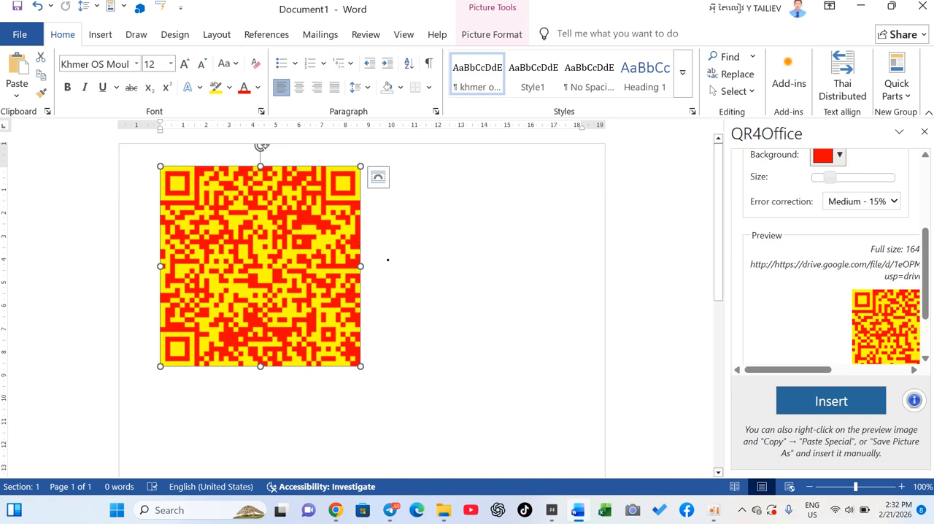
scroll(387, 259, "down", 4, "ctrl")
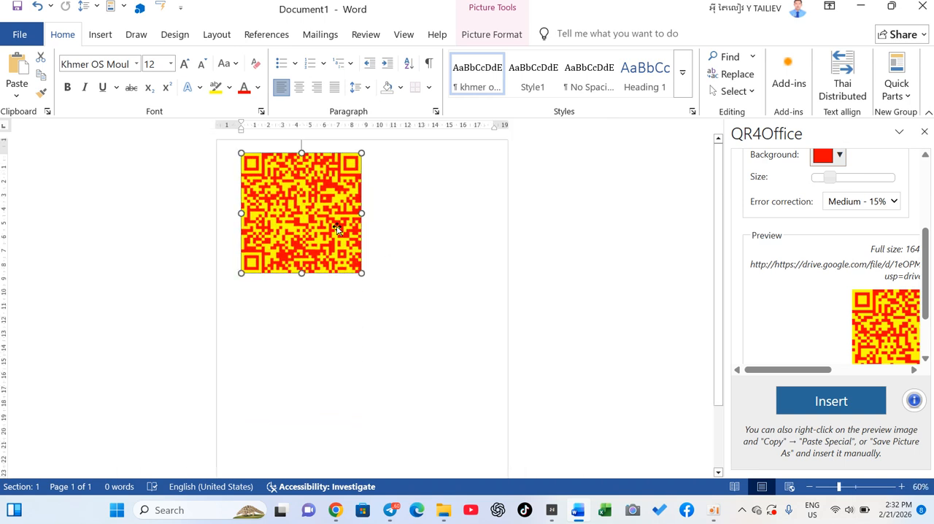
Switch to My Drive in Chrome and review the sharing options of the scanned PDF beside the Resume file.
mouse_move(336, 510)
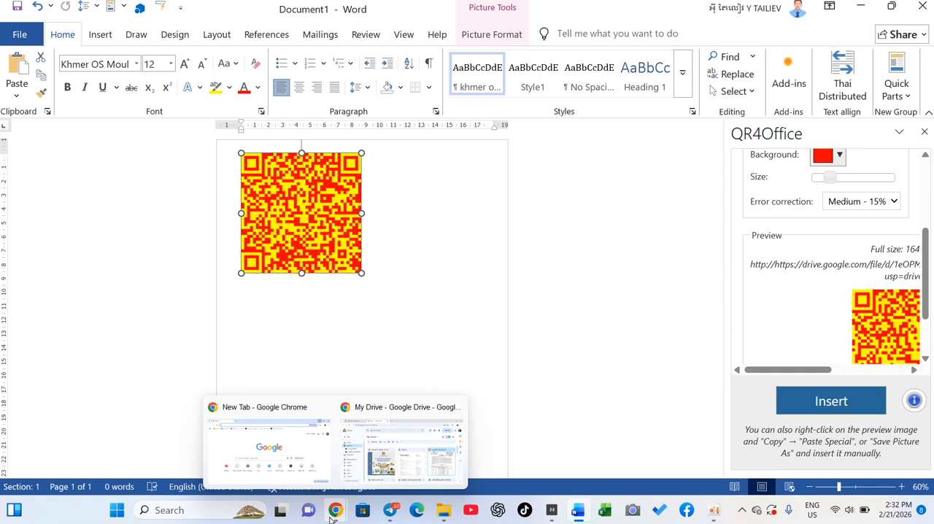
left_click(426, 461)
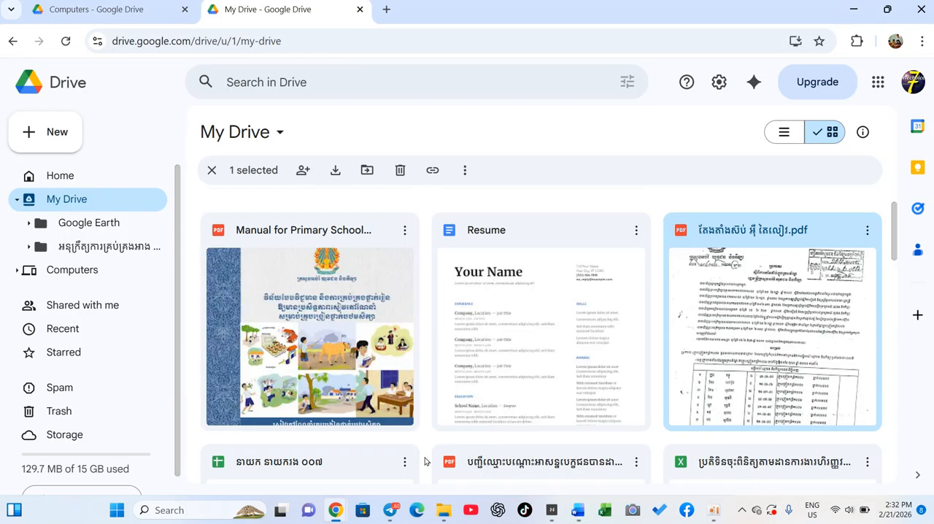
left_click(868, 232)
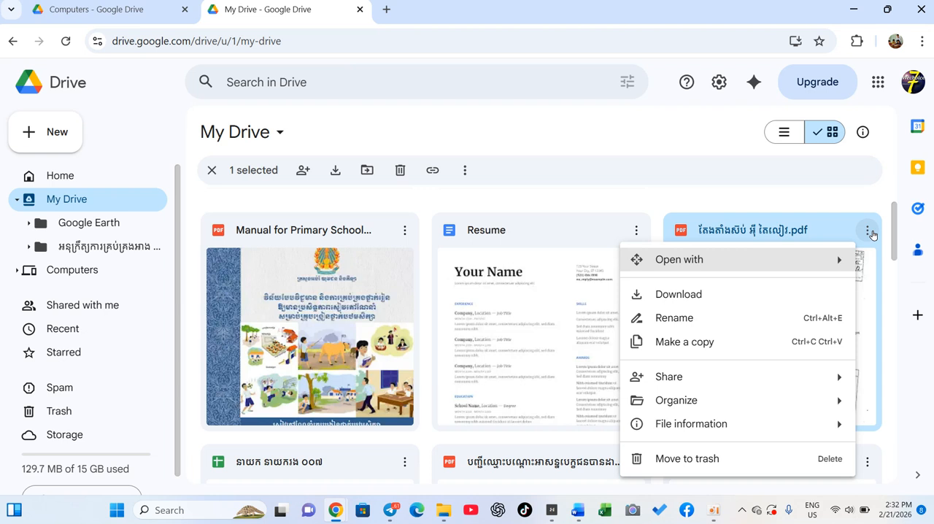
mouse_move(831, 378)
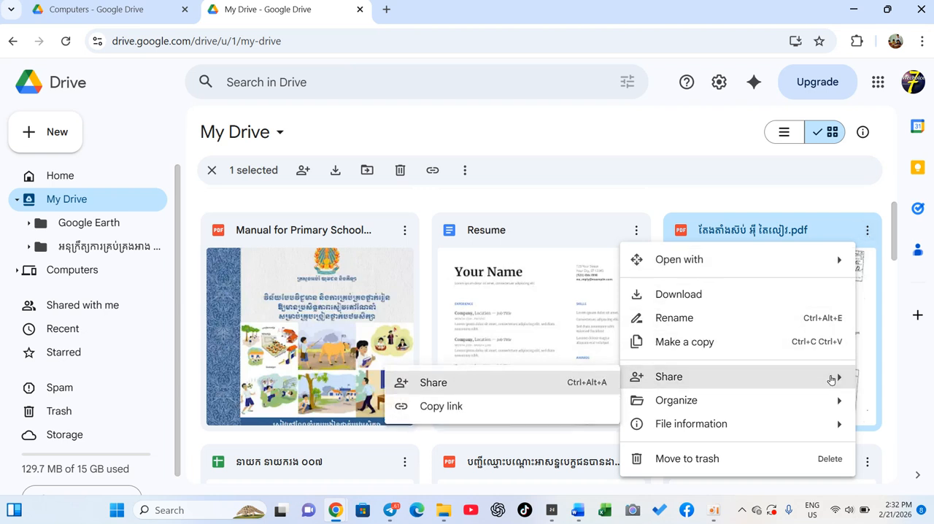
mouse_move(738, 405)
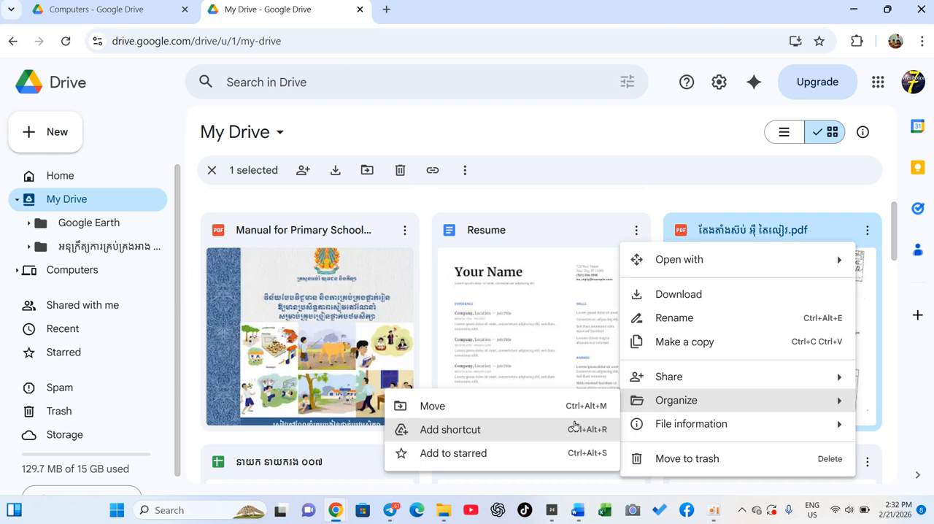
mouse_move(705, 372)
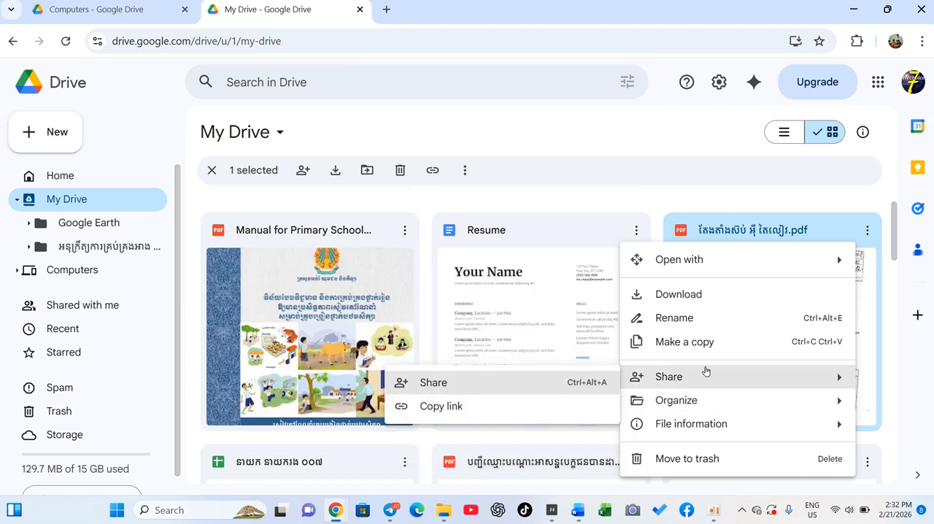
left_click(567, 385)
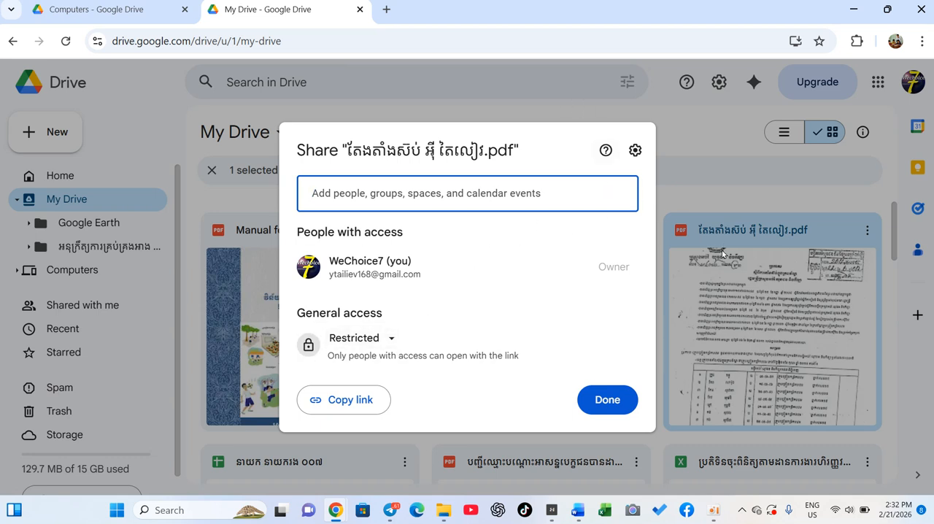
left_click(558, 77)
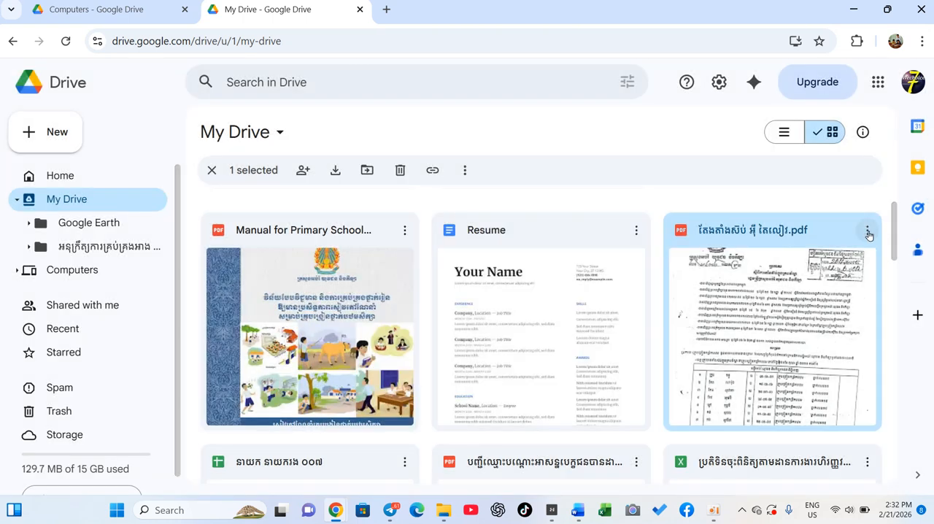
Set the scanned PDF's general access to Anyone with the link and copy its sharing link.
left_click(867, 231)
mouse_move(705, 377)
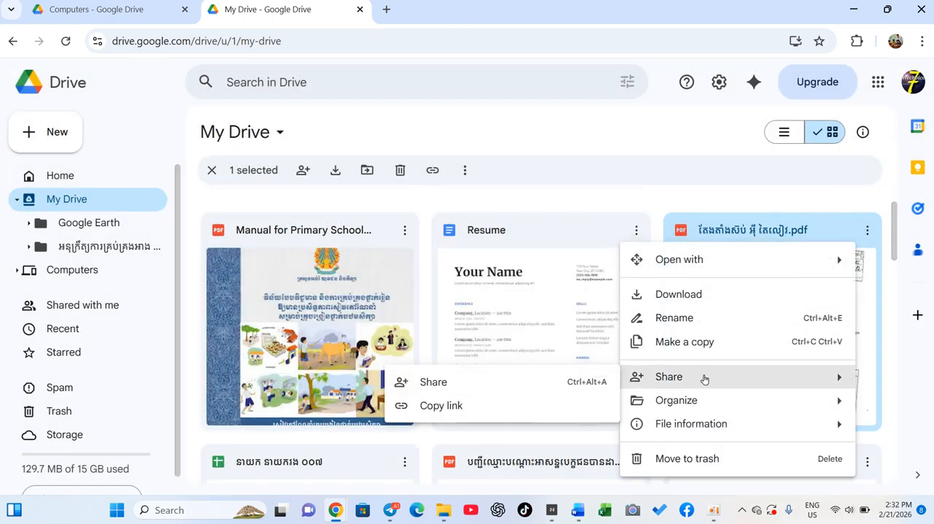
left_click(462, 384)
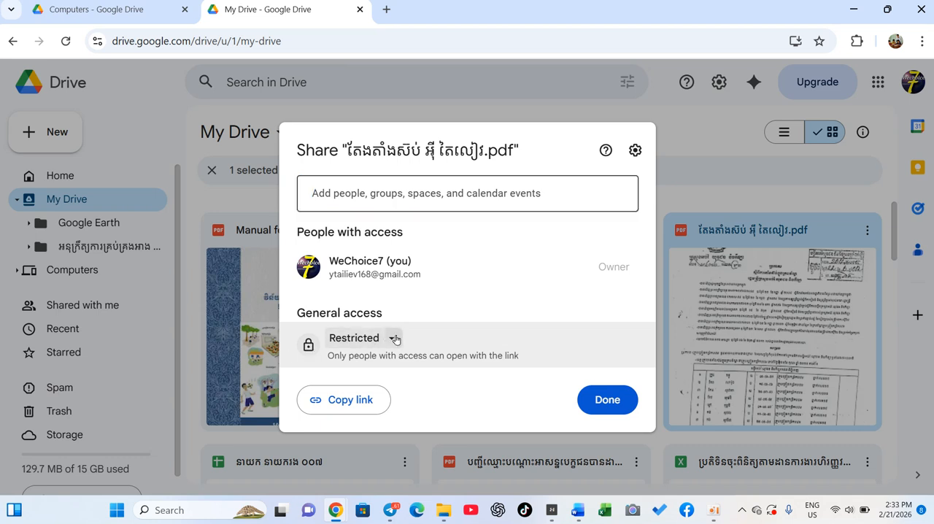
left_click(396, 340)
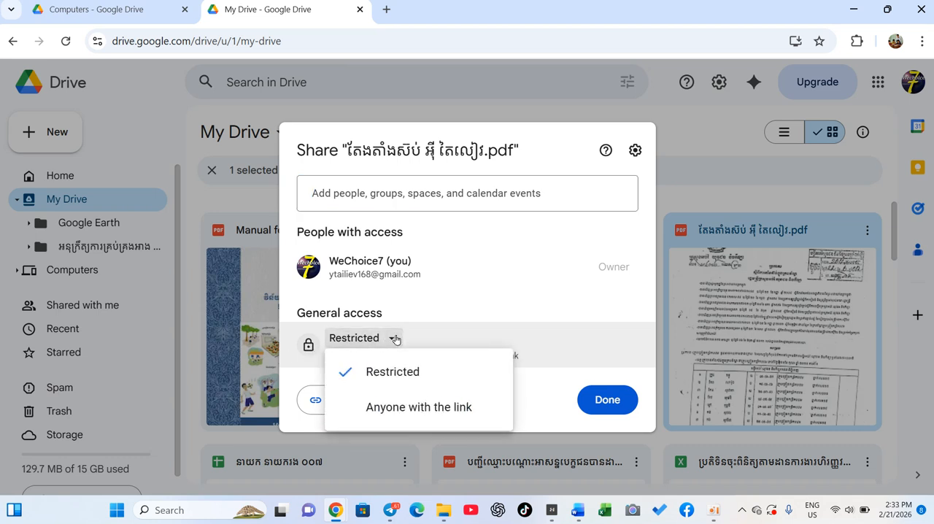
left_click(417, 407)
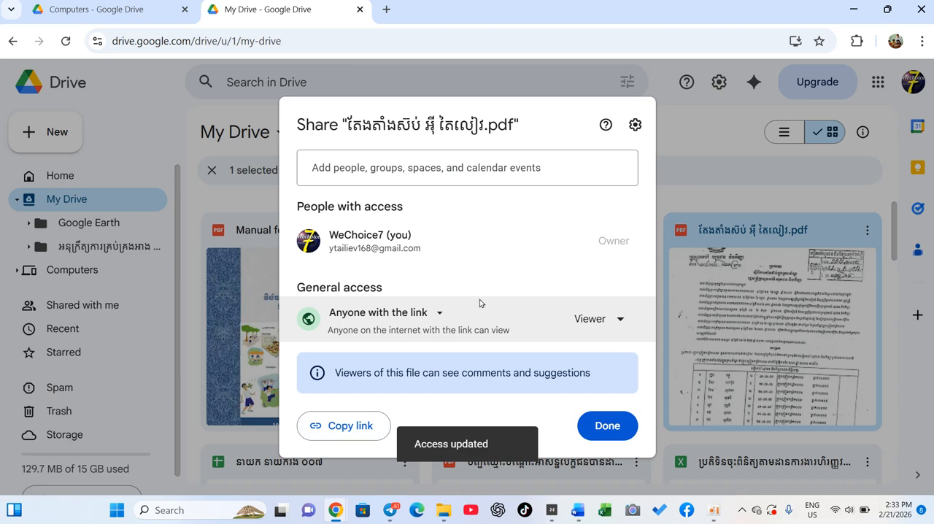
left_click(349, 430)
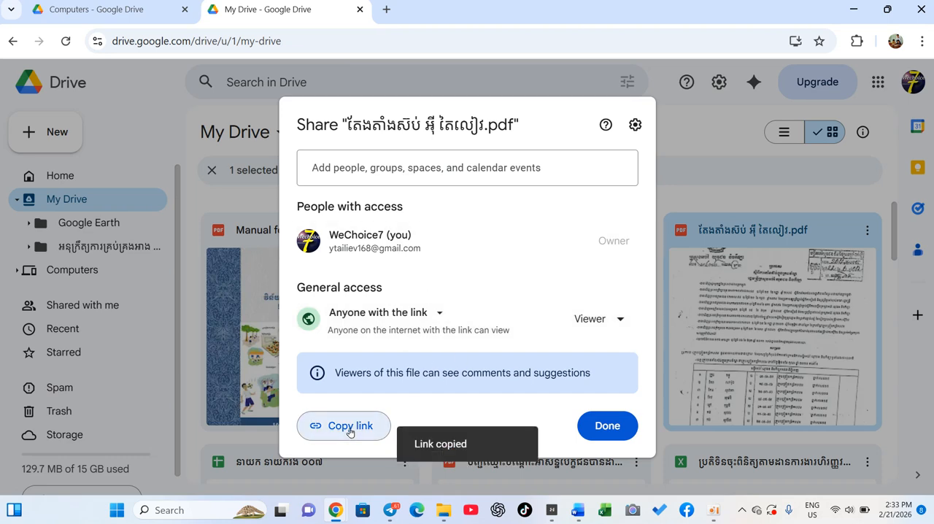
left_click(615, 426)
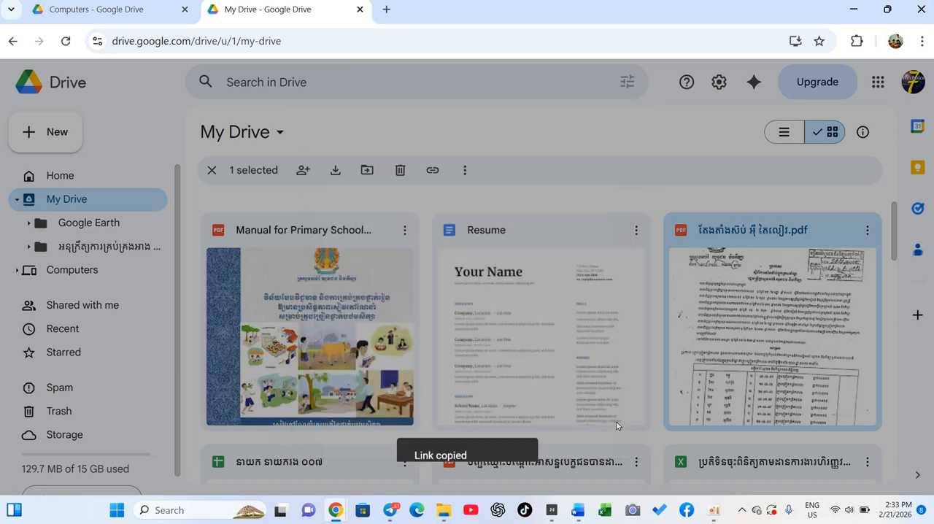
Switch back to Word and select the whole Drive link in QR4Office's URL field.
mouse_move(578, 510)
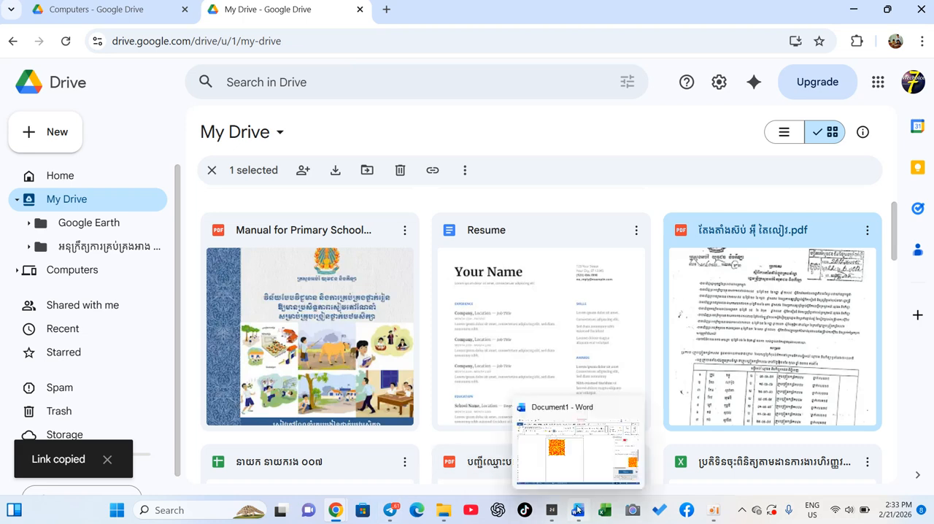
left_click(594, 462)
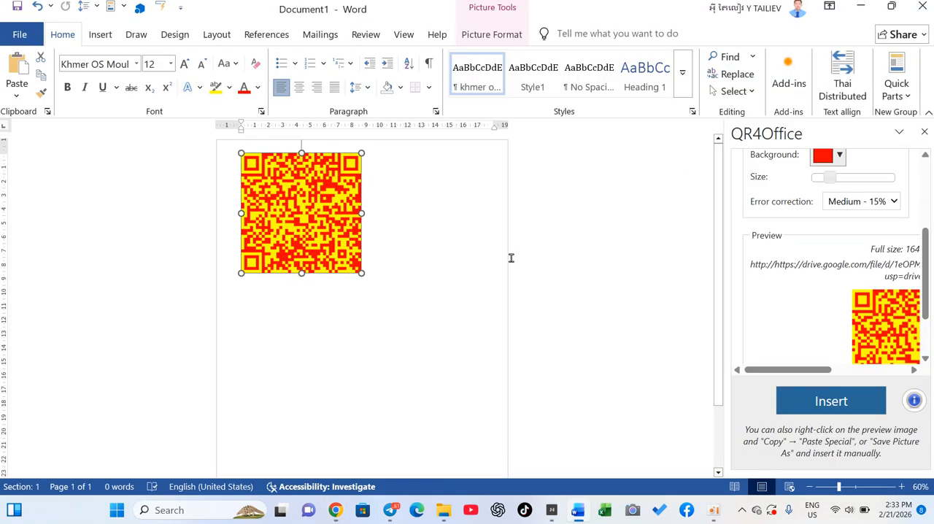
scroll(807, 259, "up", 5)
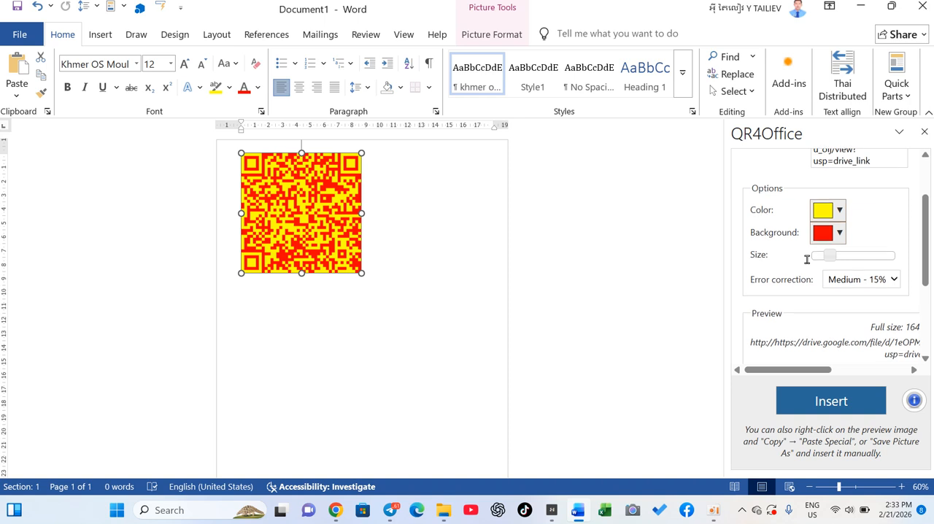
left_click(832, 192)
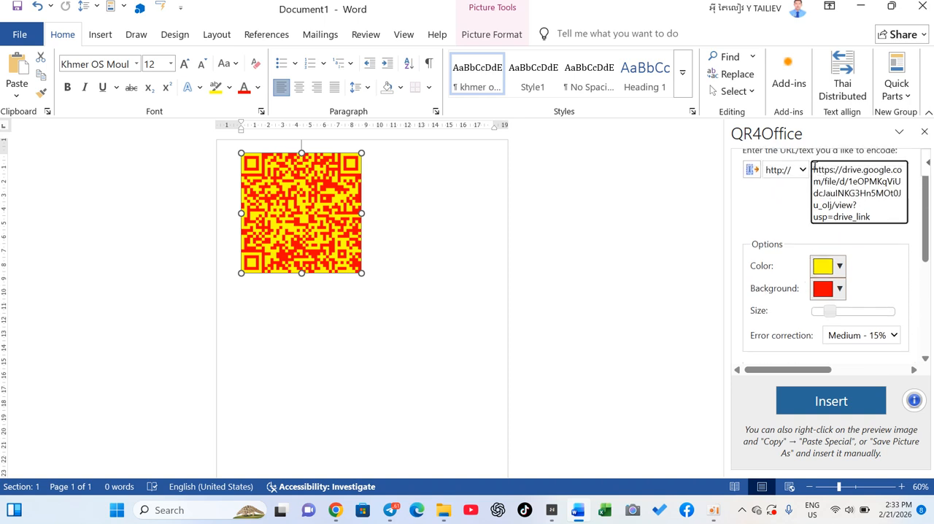
left_click_drag(813, 169, 881, 216)
left_click(688, 231)
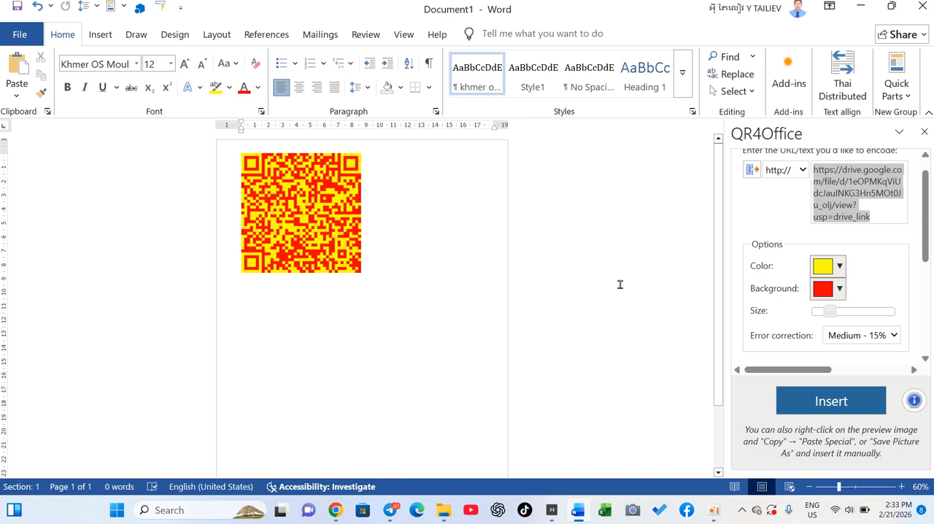
scroll(619, 284, "down", 3)
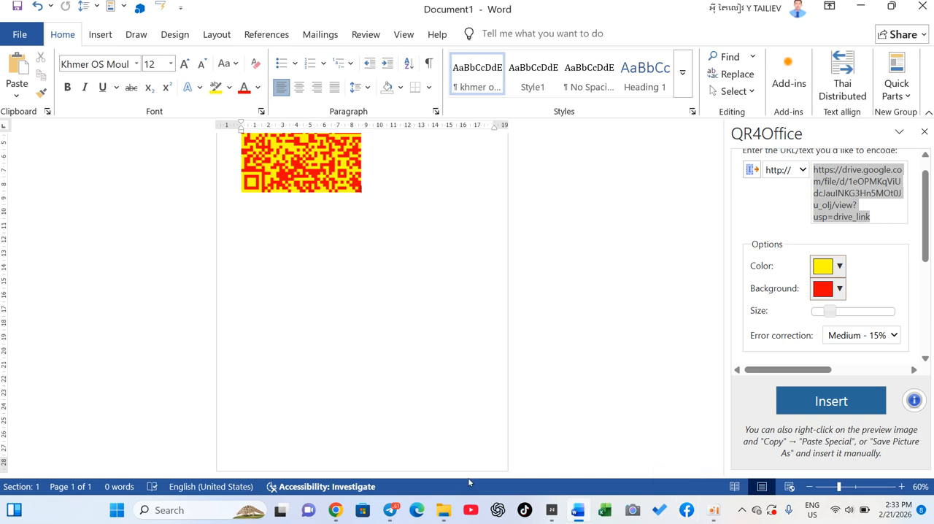
Switch to YouTube and change to the other channel's account.
left_click(470, 511)
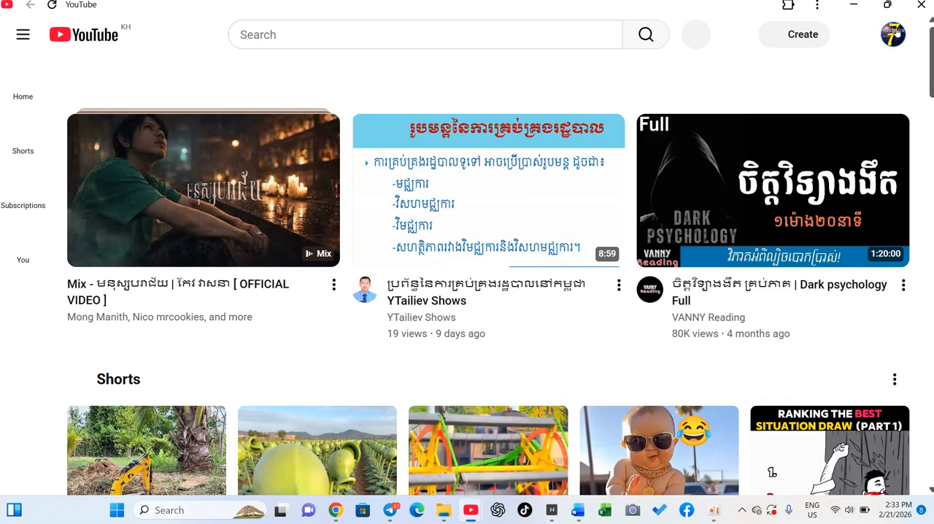
left_click(893, 34)
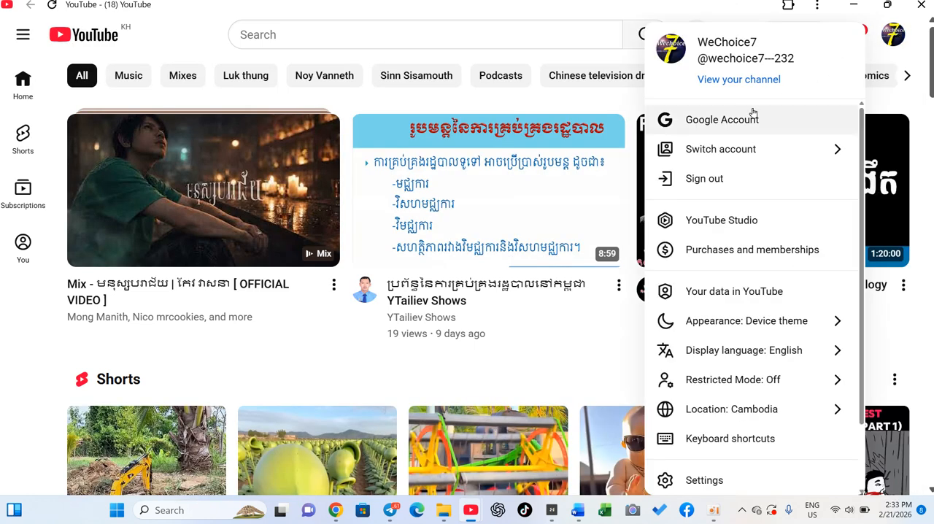
left_click(754, 150)
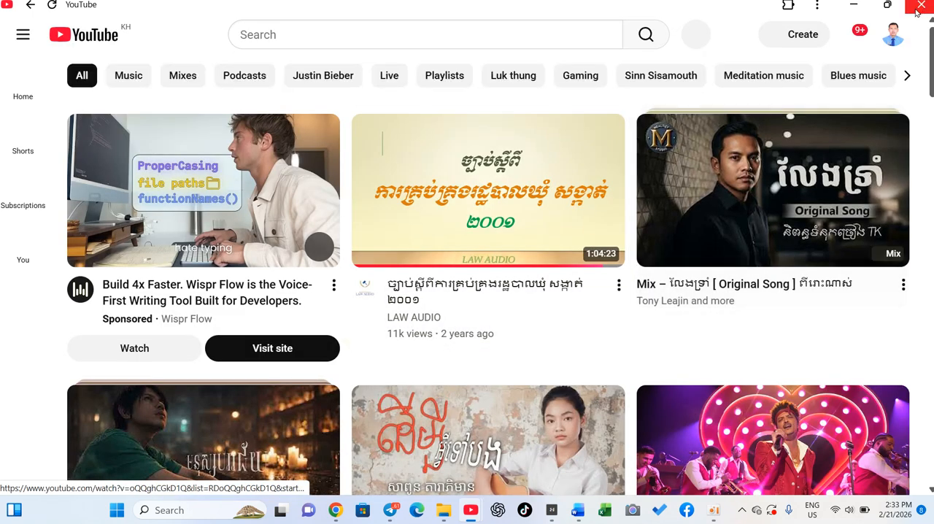
Open the signed-in account's own channel page and browse its For you and Videos sections.
left_click(893, 34)
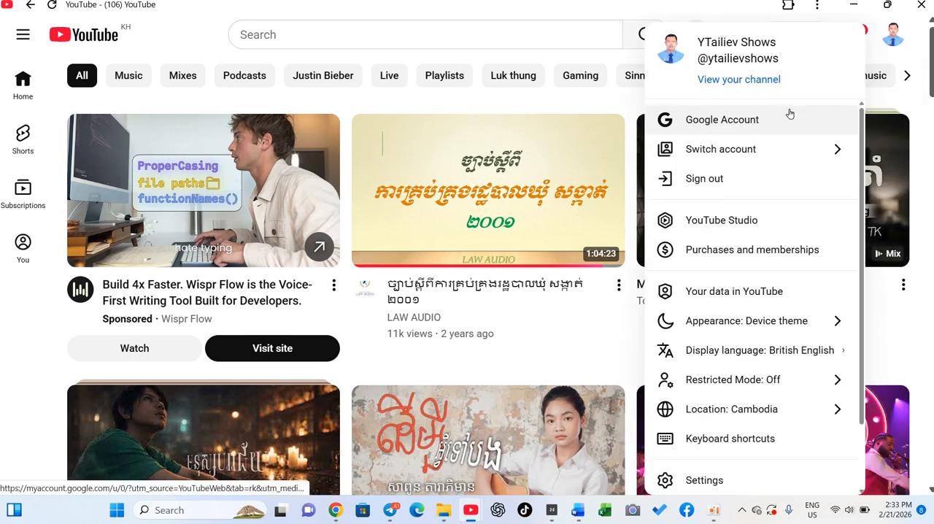
left_click(752, 82)
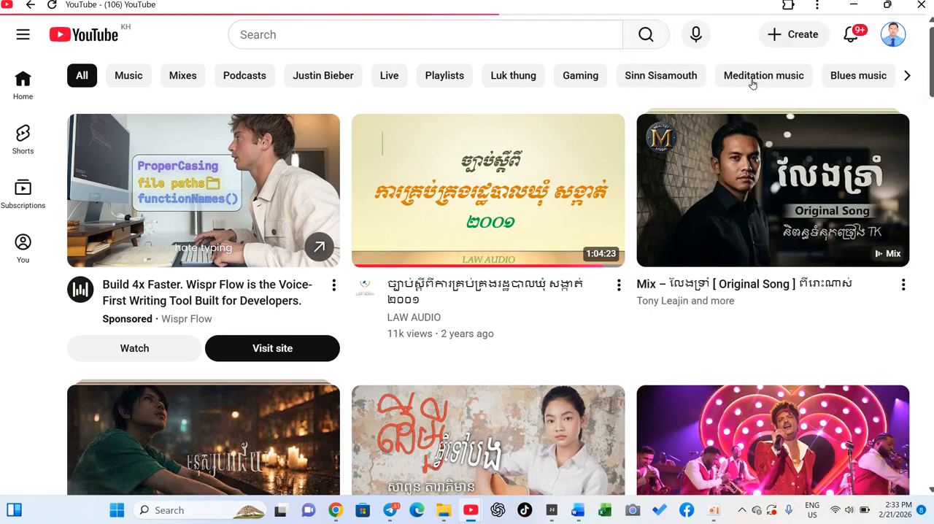
scroll(450, 257, "down", 3)
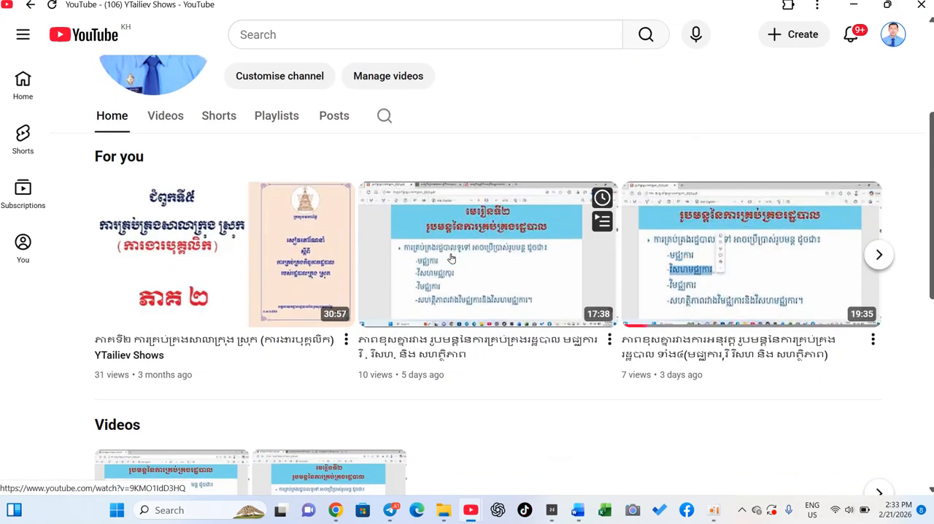
scroll(451, 259, "up", 1)
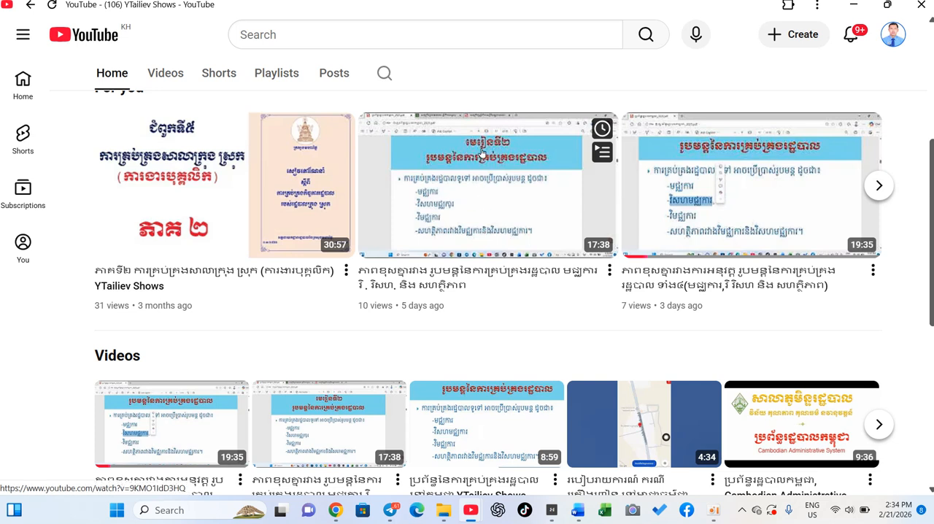
Copy the share link of the 17:38 video in the For you section and switch back to Word.
left_click(610, 270)
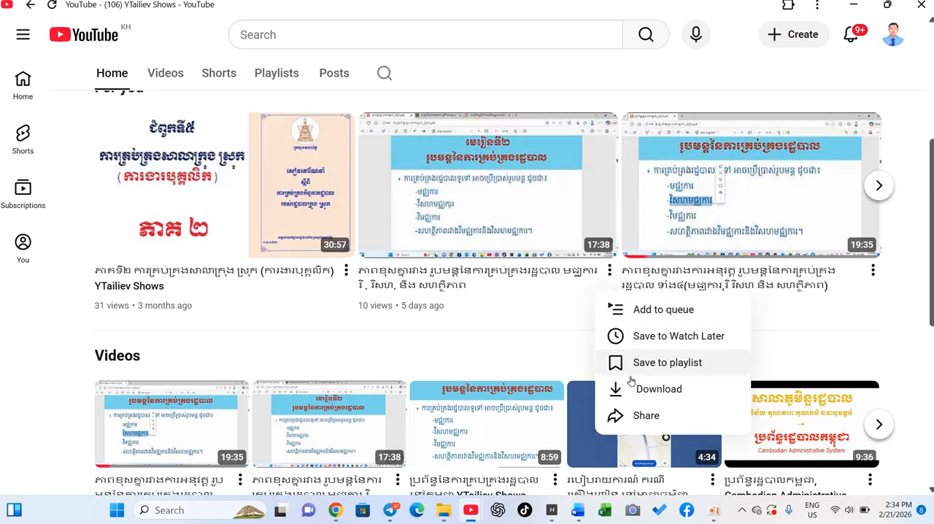
left_click(646, 417)
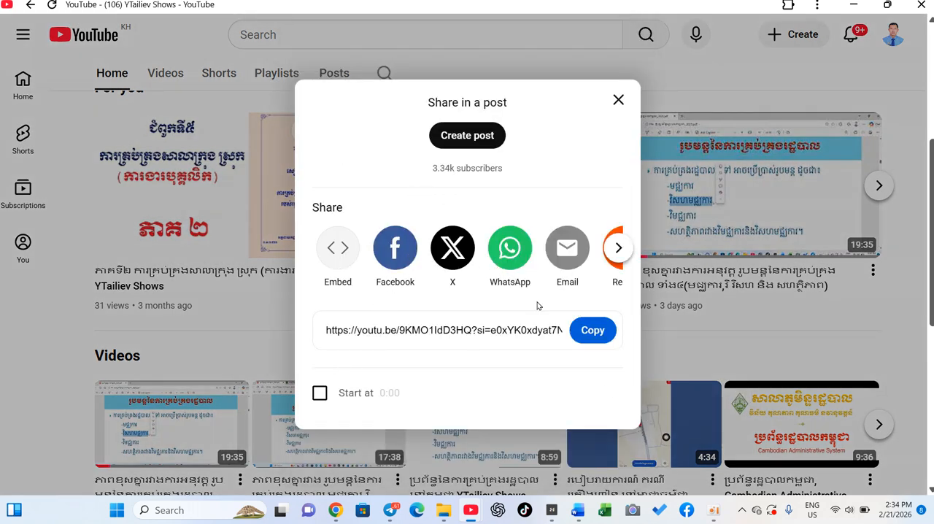
left_click(594, 329)
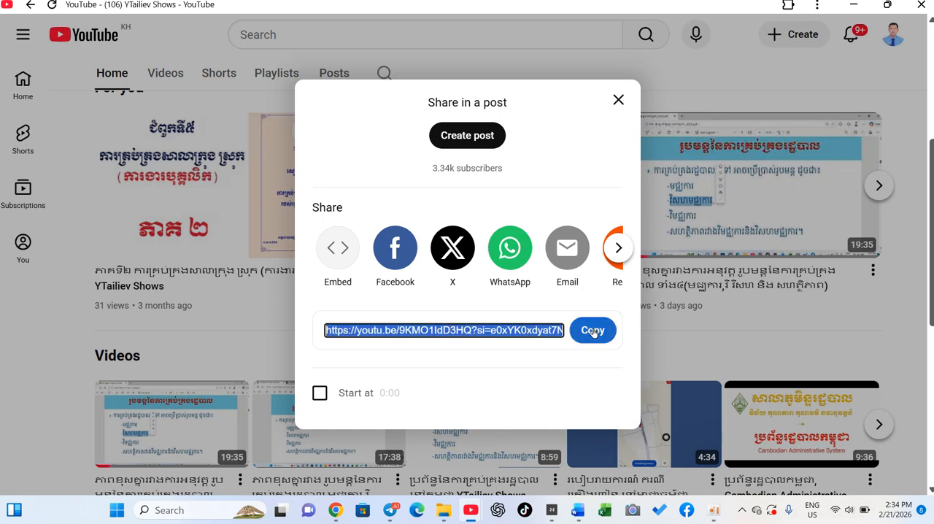
left_click(590, 510)
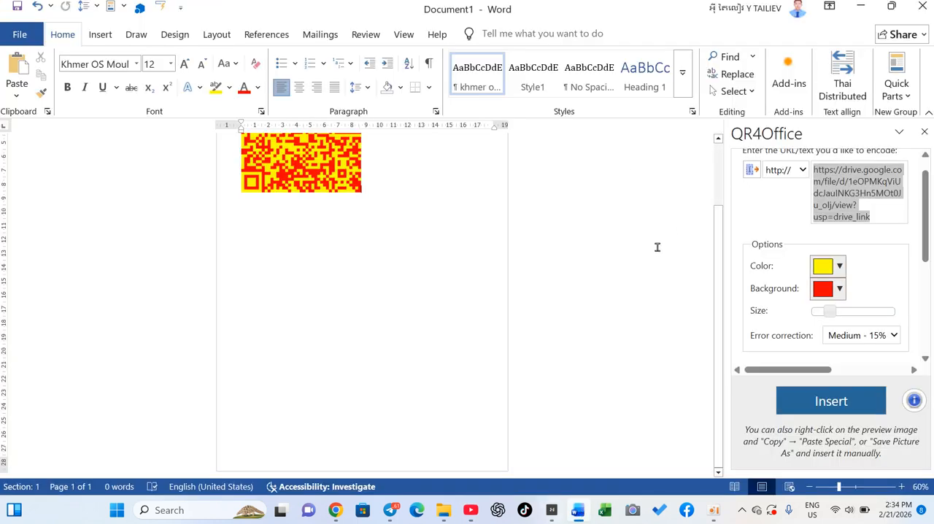
Select the existing QR code in the document and replace the Drive link in QR4Office's URL field with the copied YouTube link.
key("ctrl+a")
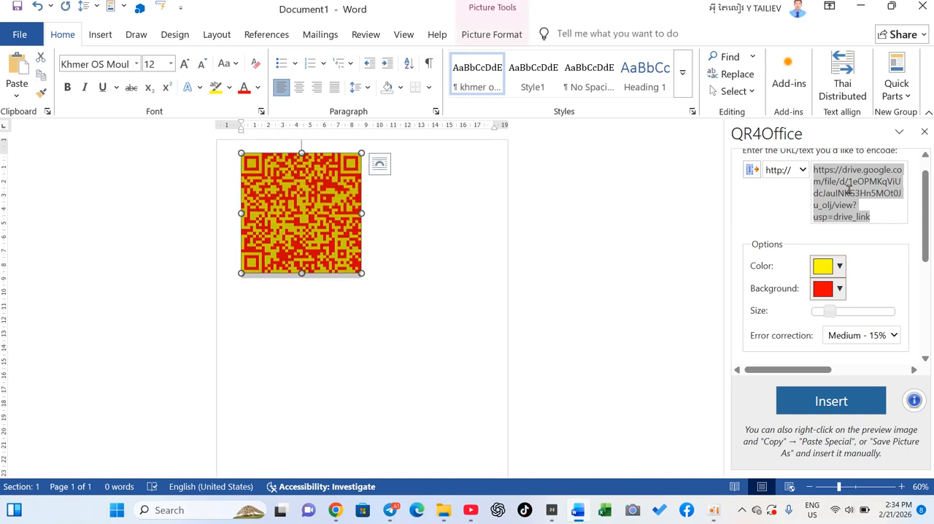
left_click(871, 206)
key("ctrl+a")
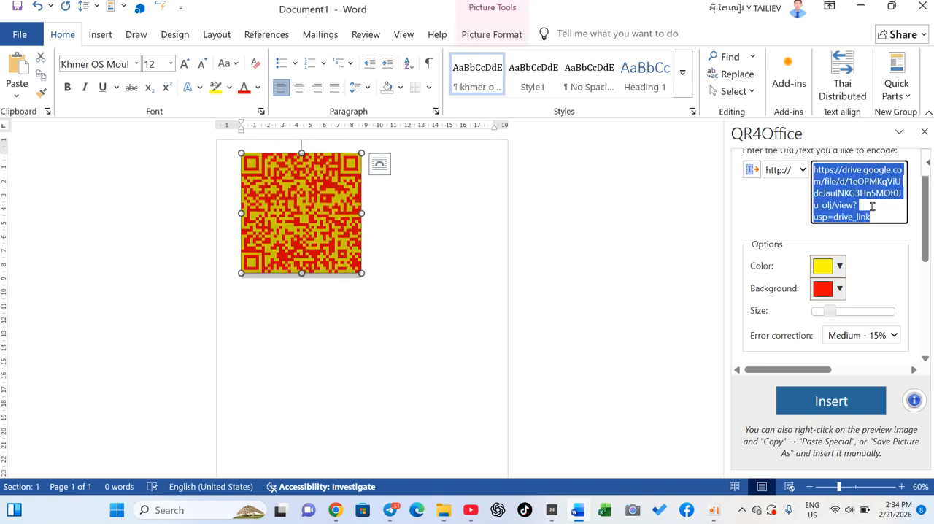
key("BackSpace")
type("https://youtu.be/9KMO1ldD3HQ?si=e0xYK0xdyat7NWdr")
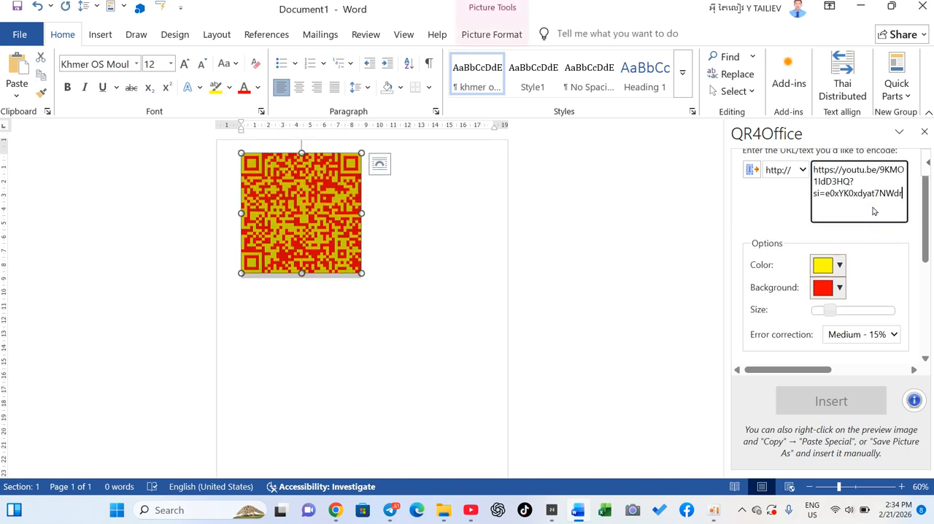
Set the QR code's color to cyan and its background to light gray.
left_click(839, 266)
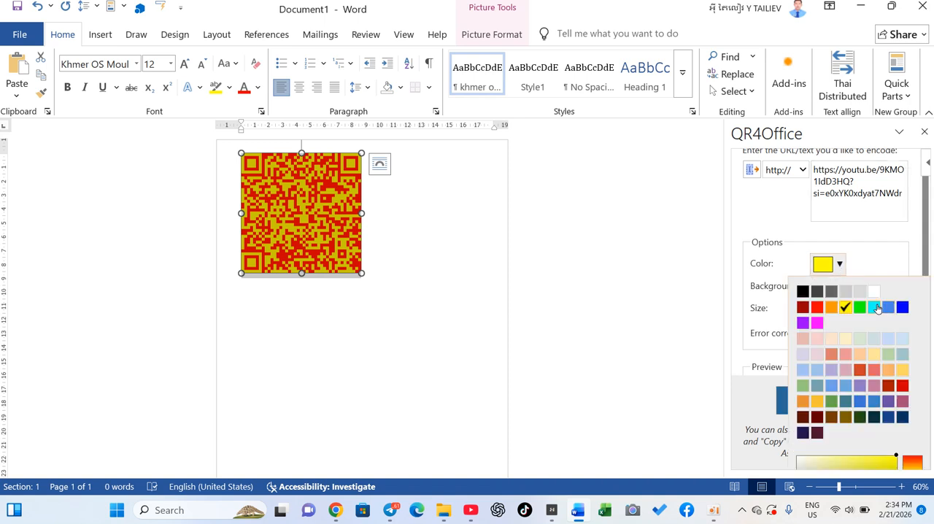
left_click(875, 306)
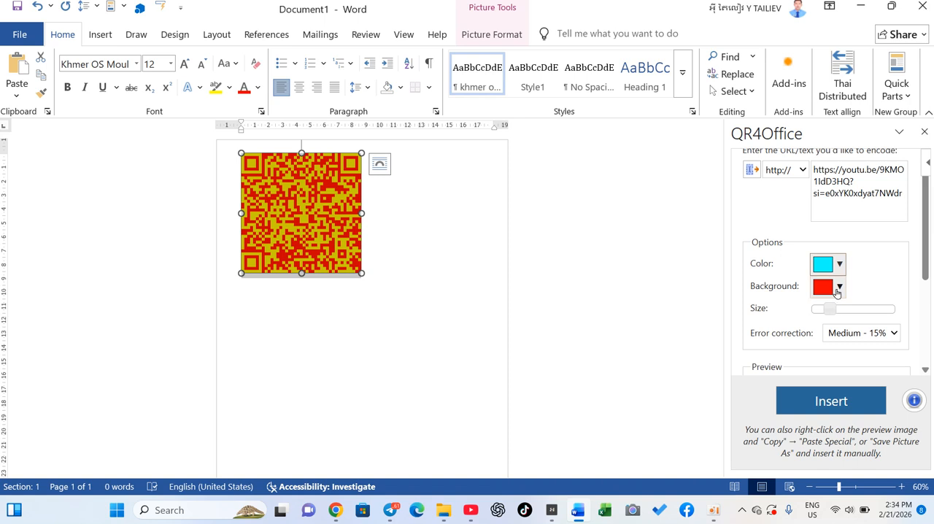
left_click(838, 289)
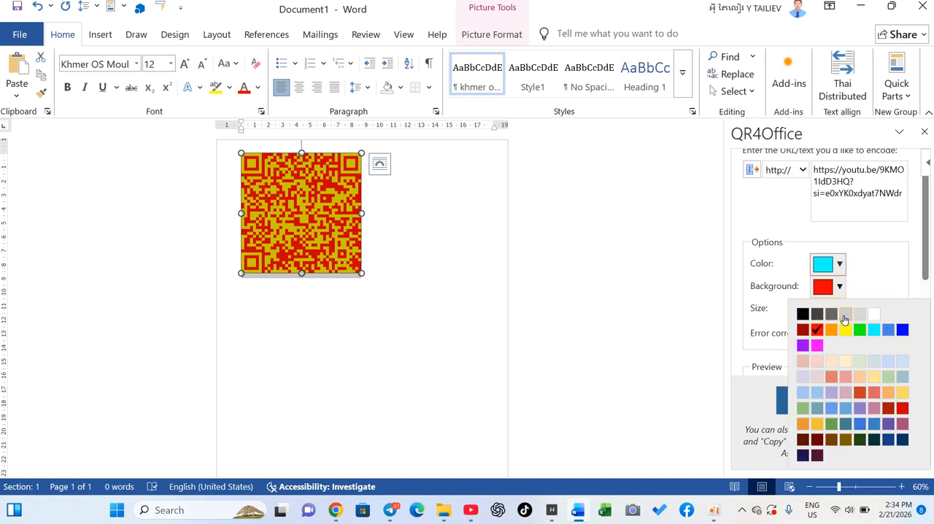
left_click(844, 316)
Insert the YouTube QR code in place of the selected one and enlarge it to about 10 cm wide.
scroll(659, 388, "down", 1)
left_click(798, 400)
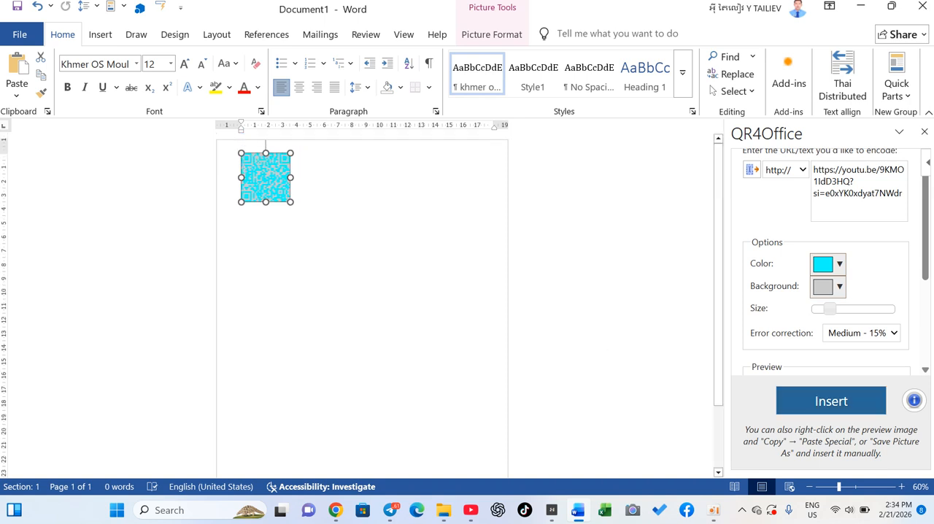
left_click_drag(289, 203, 382, 289)
left_click(417, 286)
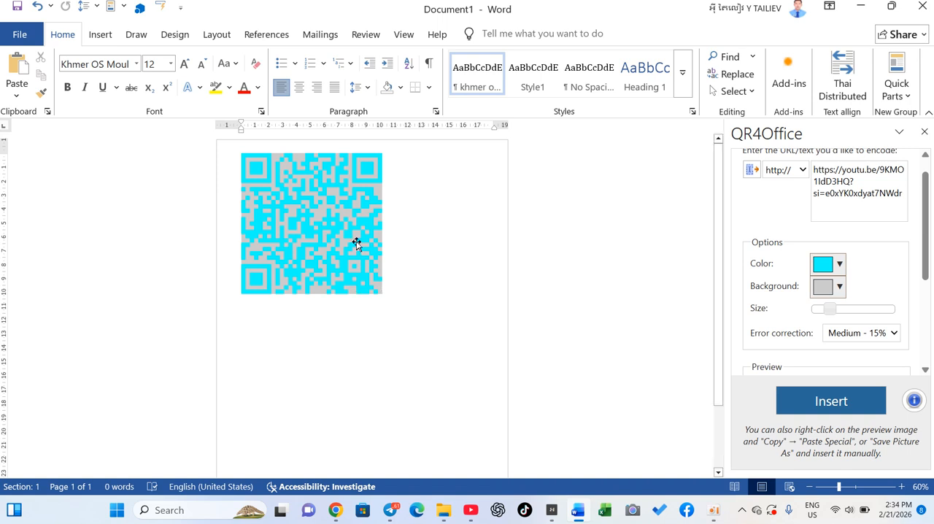
left_click(713, 510)
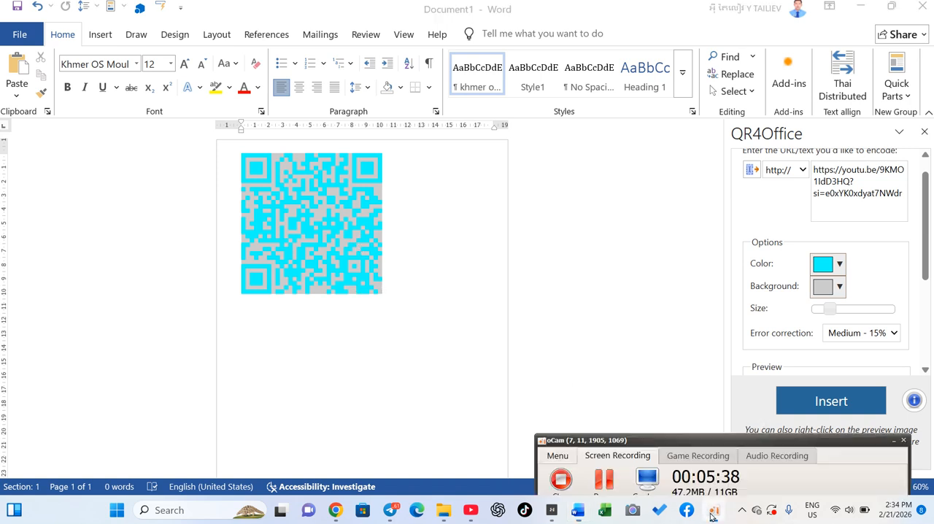